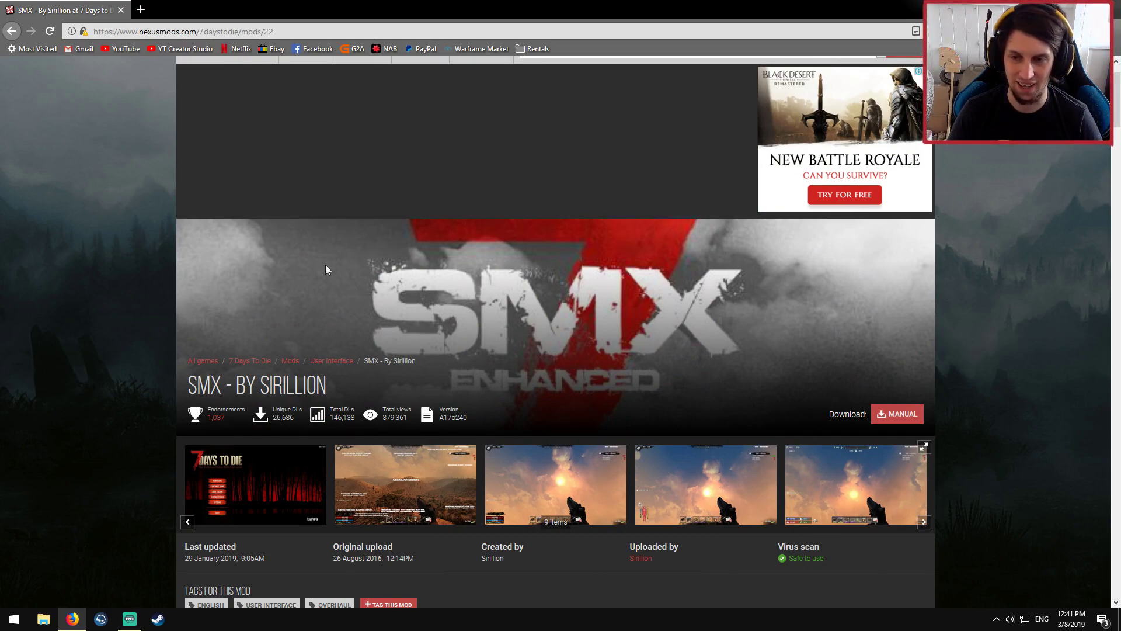
# Step: Look over the SMX - BY SIRILLION mod page description and its web address
pyautogui.moveTo(193, 385); pyautogui.dragTo(344, 388)
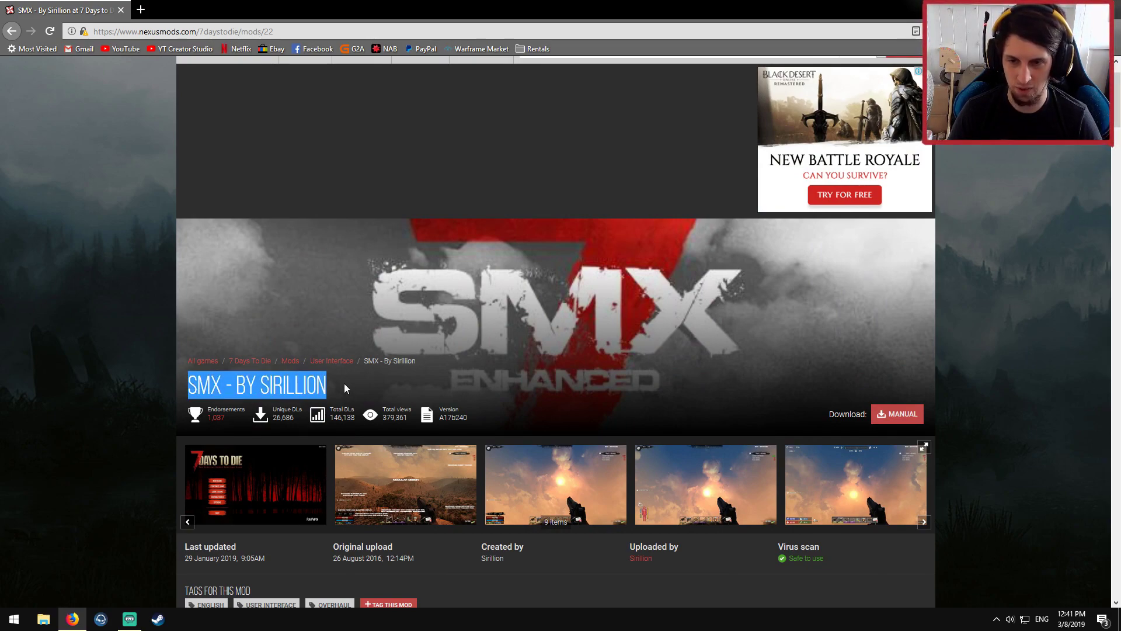
pyautogui.click(304, 387)
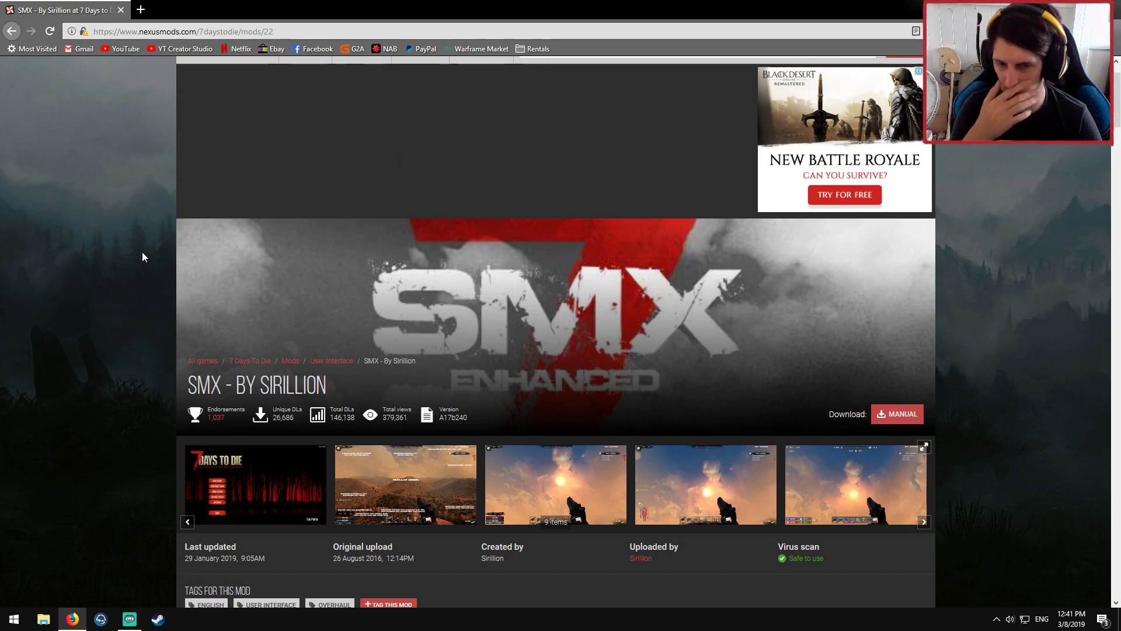
pyautogui.scroll(-1, 186, 362)
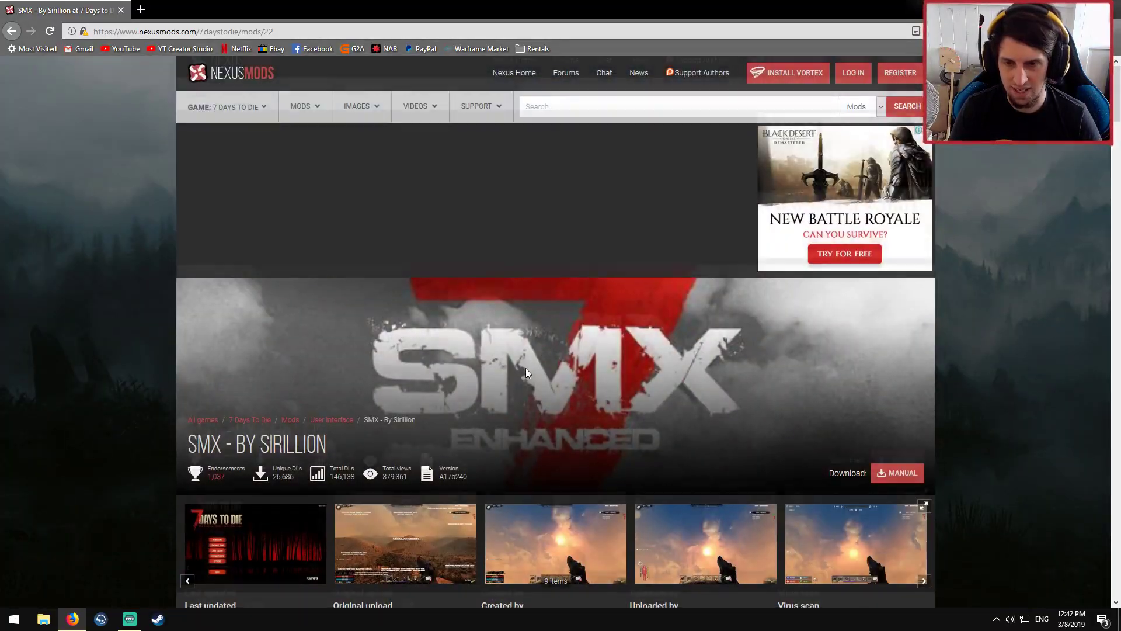
pyautogui.scroll(-4, 358, 314)
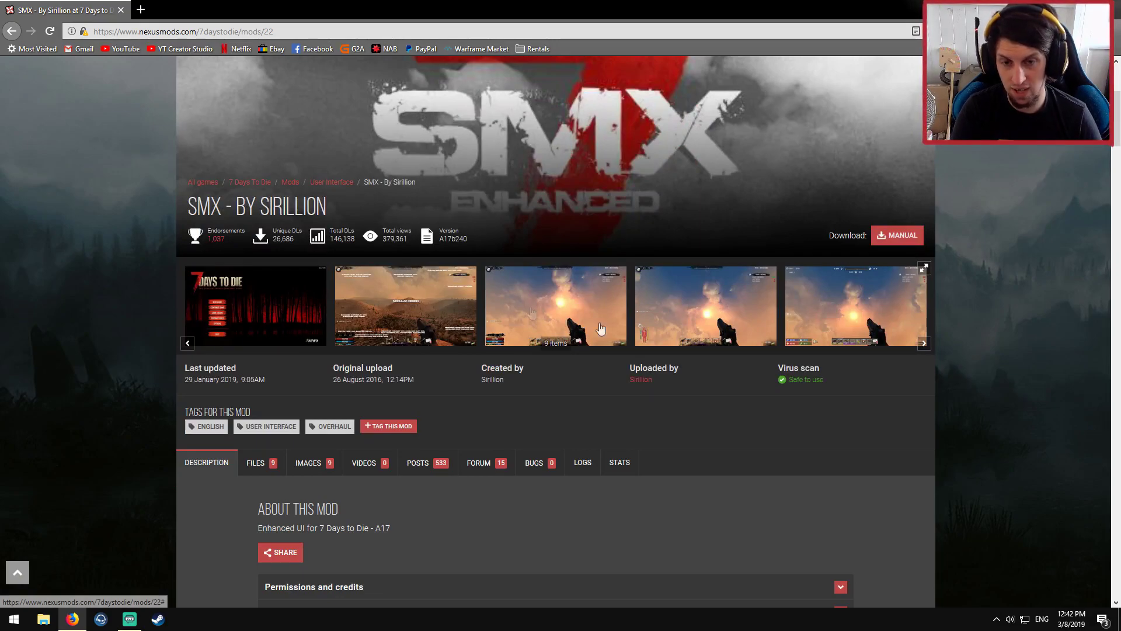
pyautogui.scroll(-4, 294, 263)
pyautogui.scroll(5, 294, 263)
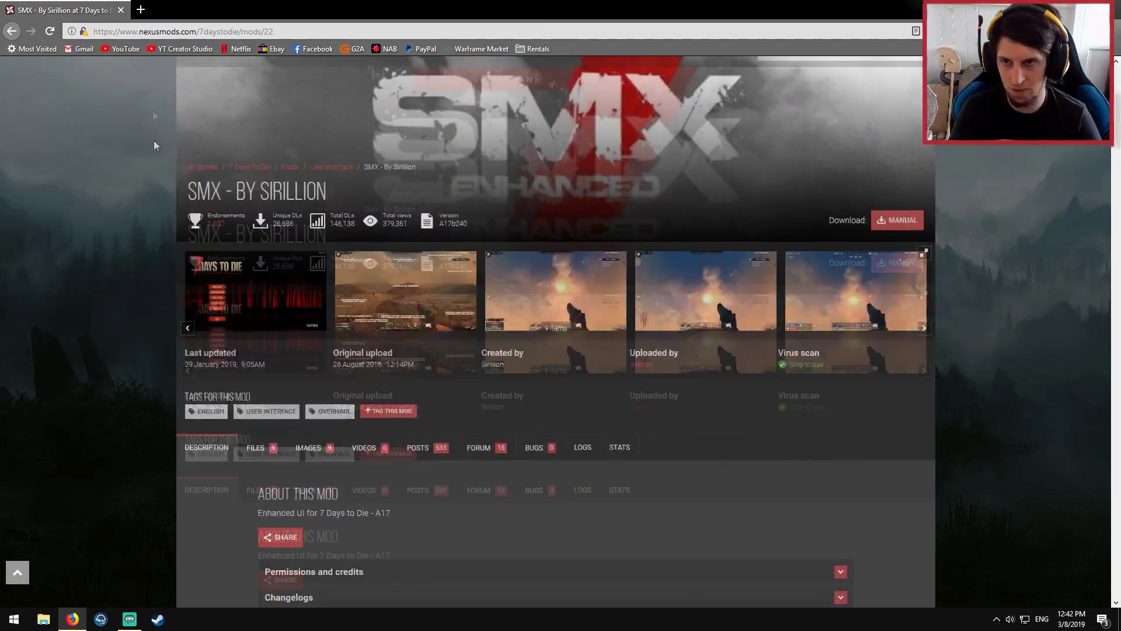
pyautogui.click(285, 32)
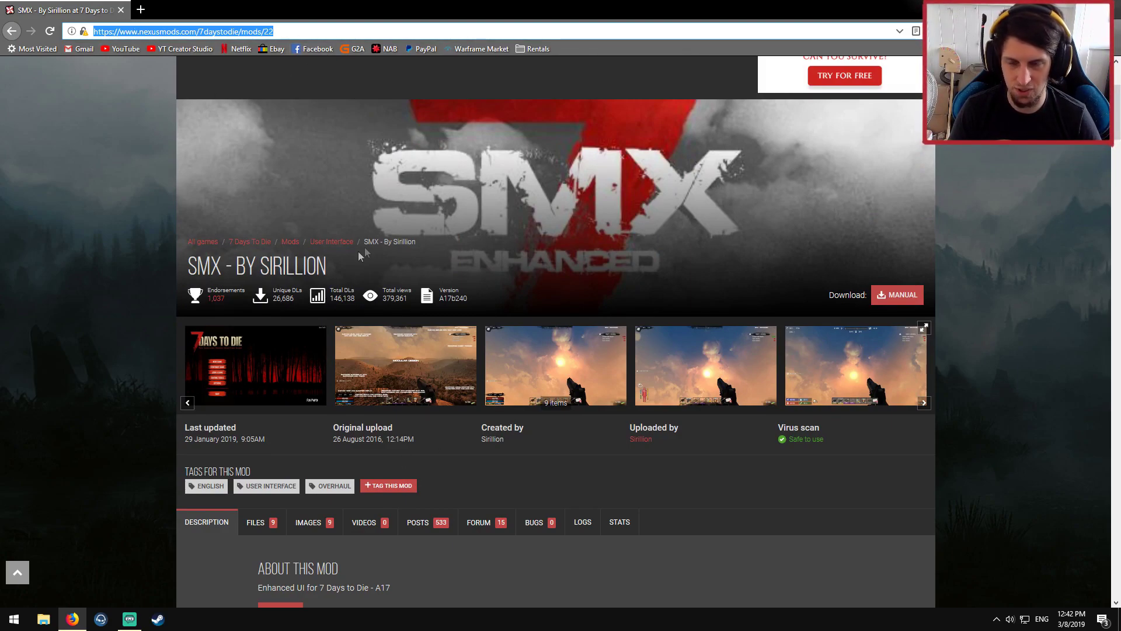
pyautogui.scroll(-8, 393, 226)
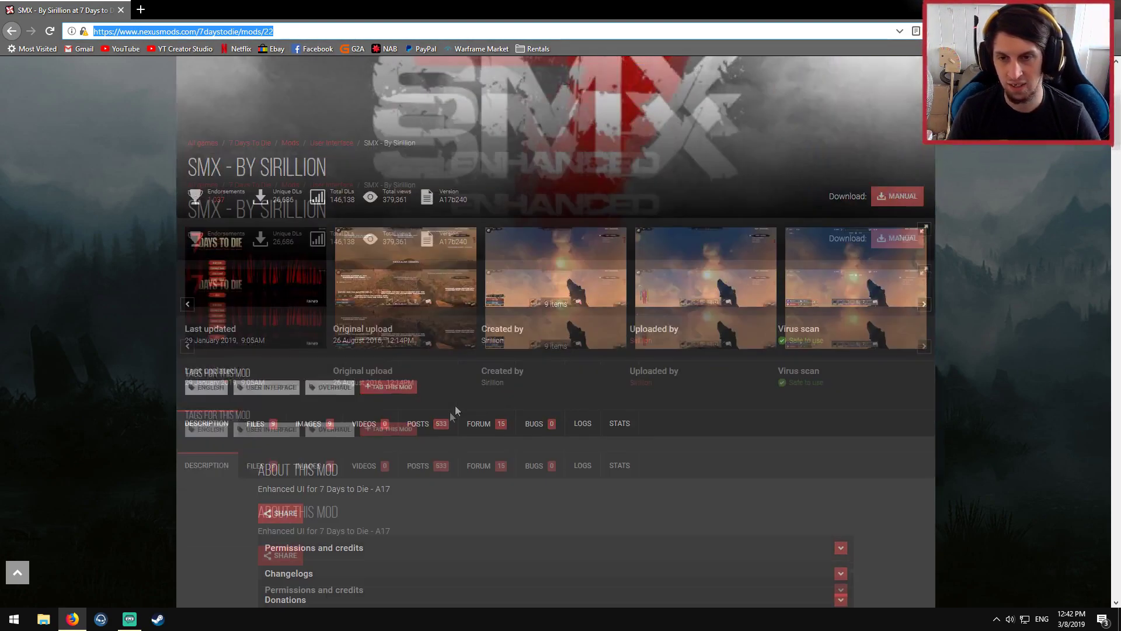
pyautogui.scroll(-6, 341, 404)
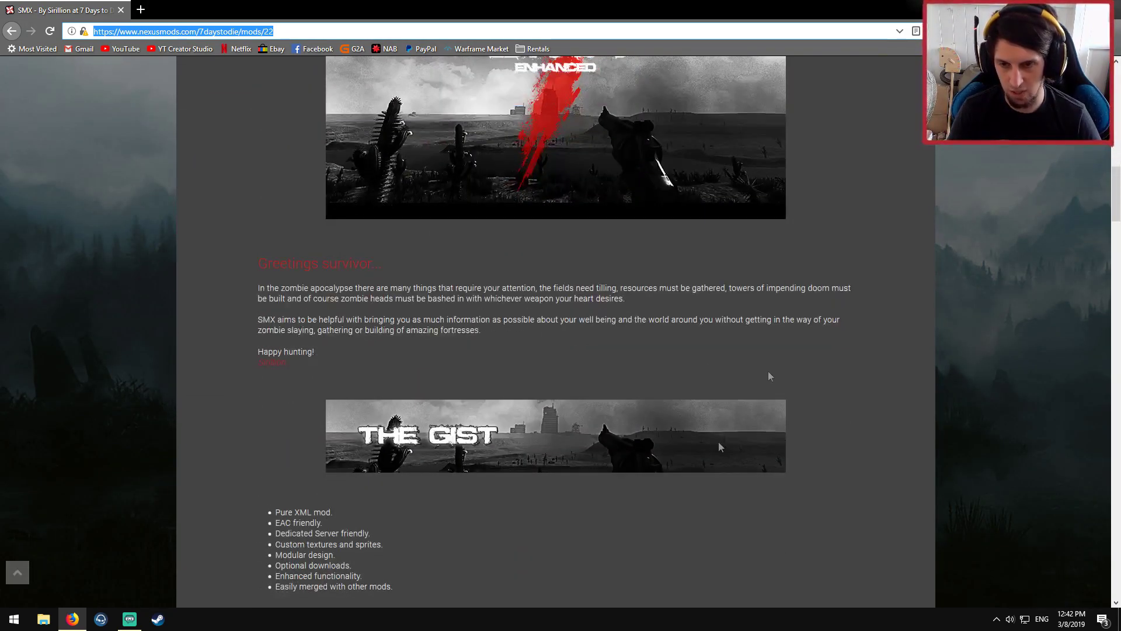
pyautogui.scroll(8, 258, 471)
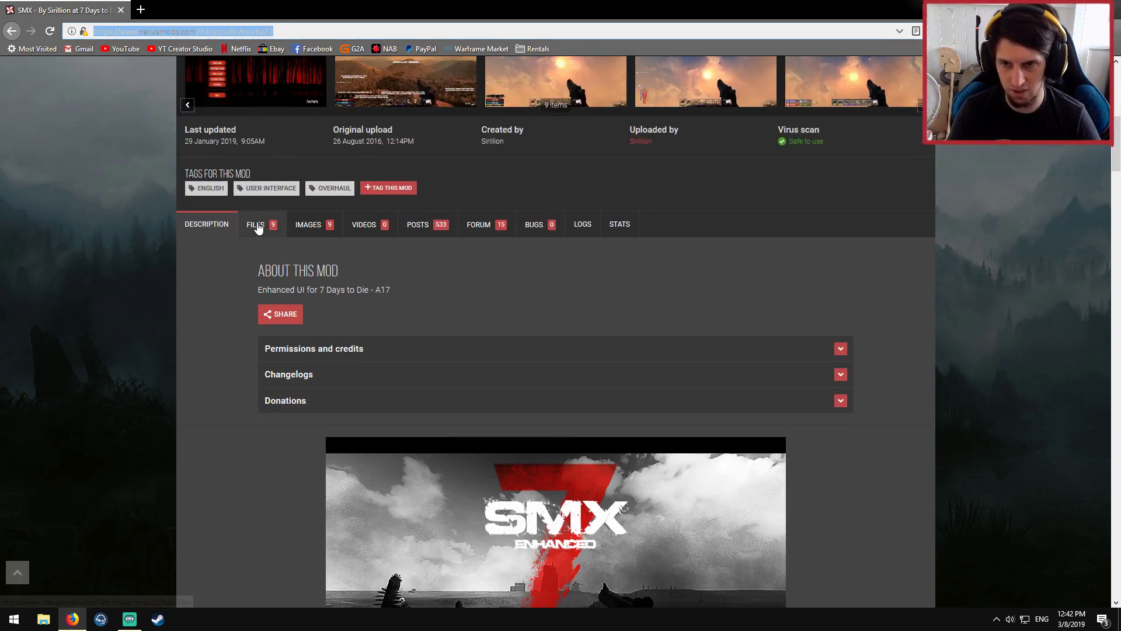
# Step: Browse the Files list: SMXhud and SMXmainMenu main files, then optional add-ons like SMXhudIcons and SMXxEnc
pyautogui.click(258, 228)
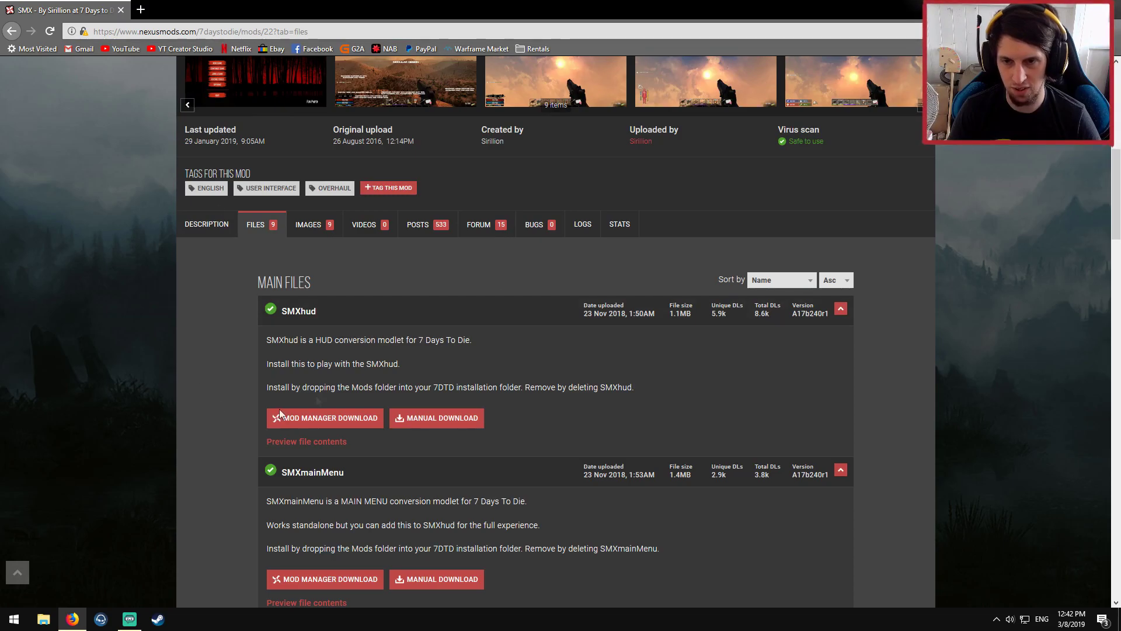
pyautogui.scroll(-1, 292, 415)
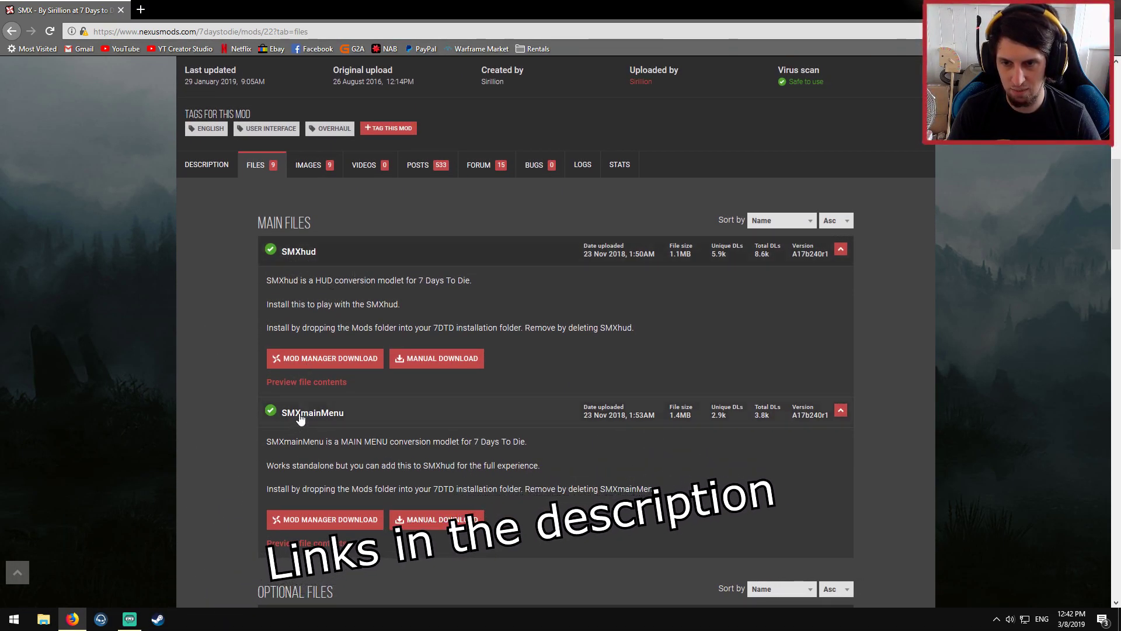
pyautogui.scroll(-6, 300, 418)
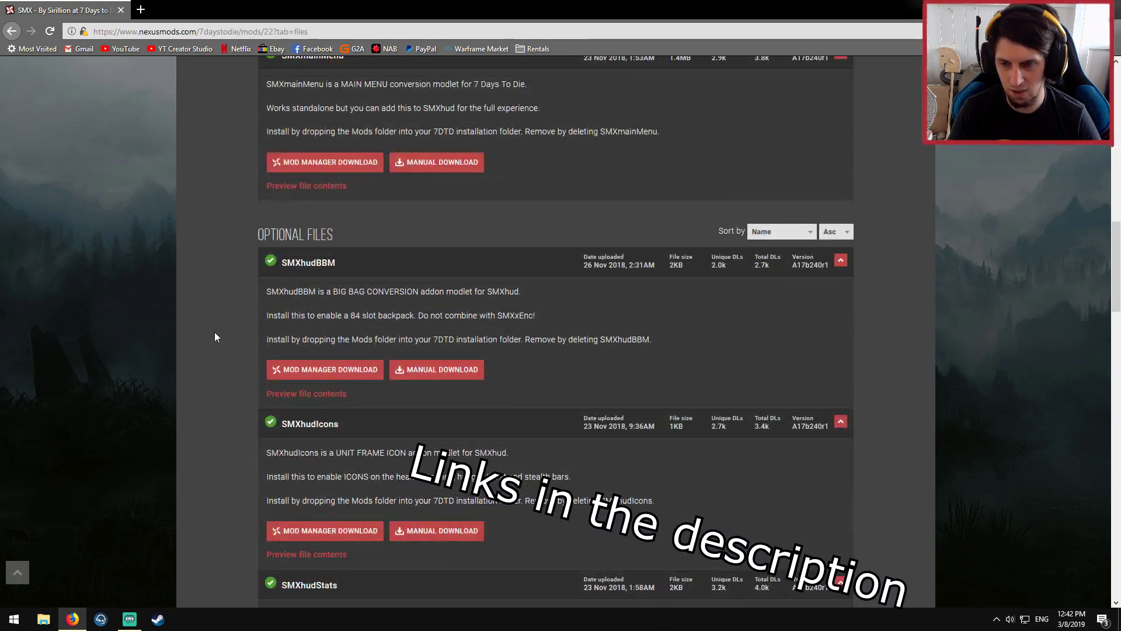
pyautogui.scroll(-1, 234, 409)
pyautogui.scroll(5, 262, 273)
pyautogui.scroll(-6, 292, 204)
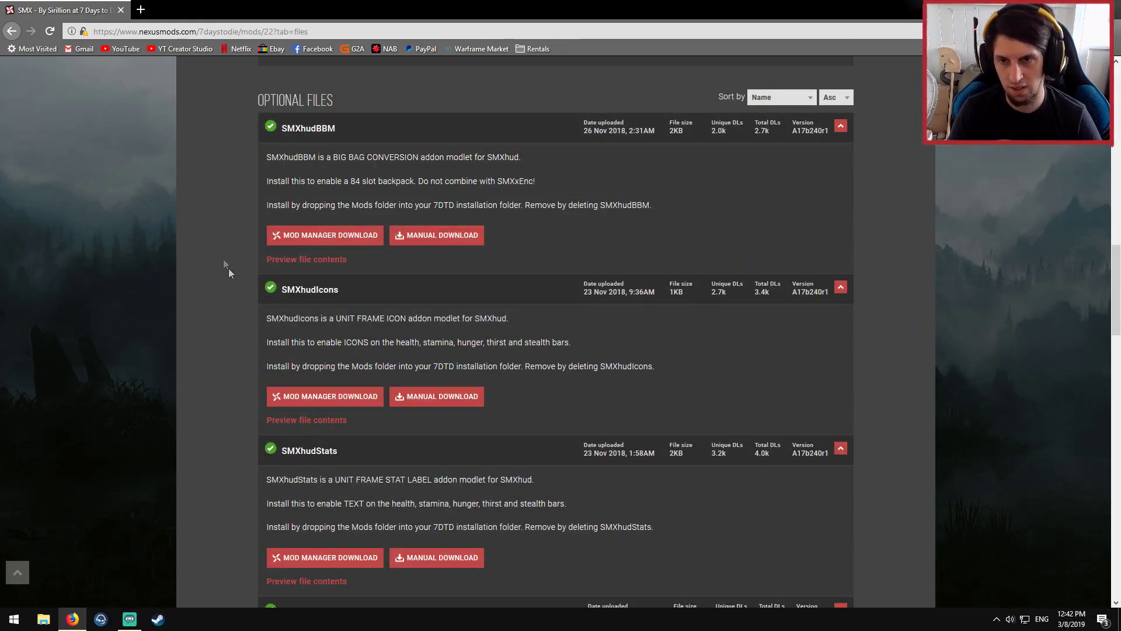
pyautogui.scroll(-1, 225, 188)
pyautogui.moveTo(223, 190)
pyautogui.mouseDown()
pyautogui.moveTo(276, 98)
pyautogui.moveTo(224, 190)
pyautogui.mouseUp()
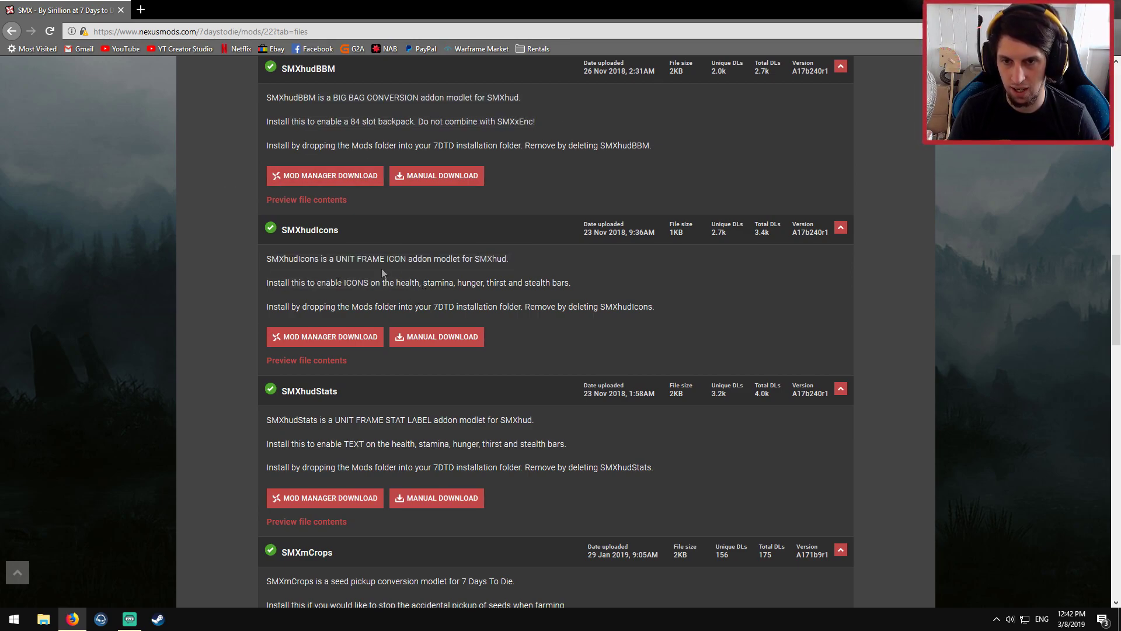
pyautogui.scroll(-3, 221, 304)
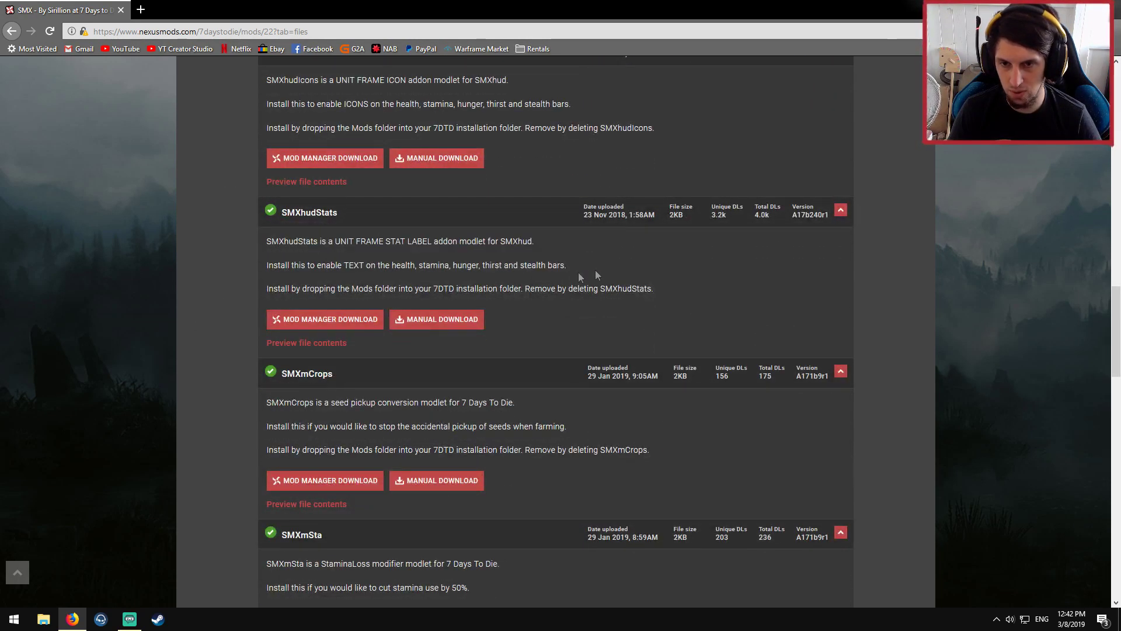
pyautogui.moveTo(483, 237); pyautogui.dragTo(261, 230)
pyautogui.middleClick(222, 267)
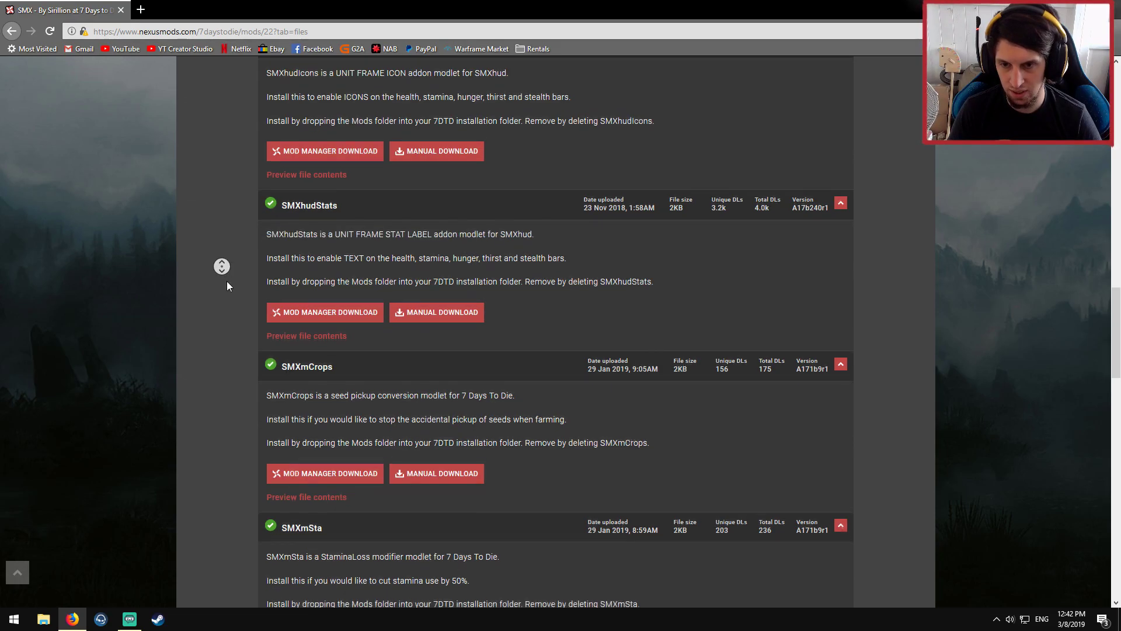
pyautogui.middleClick(236, 435)
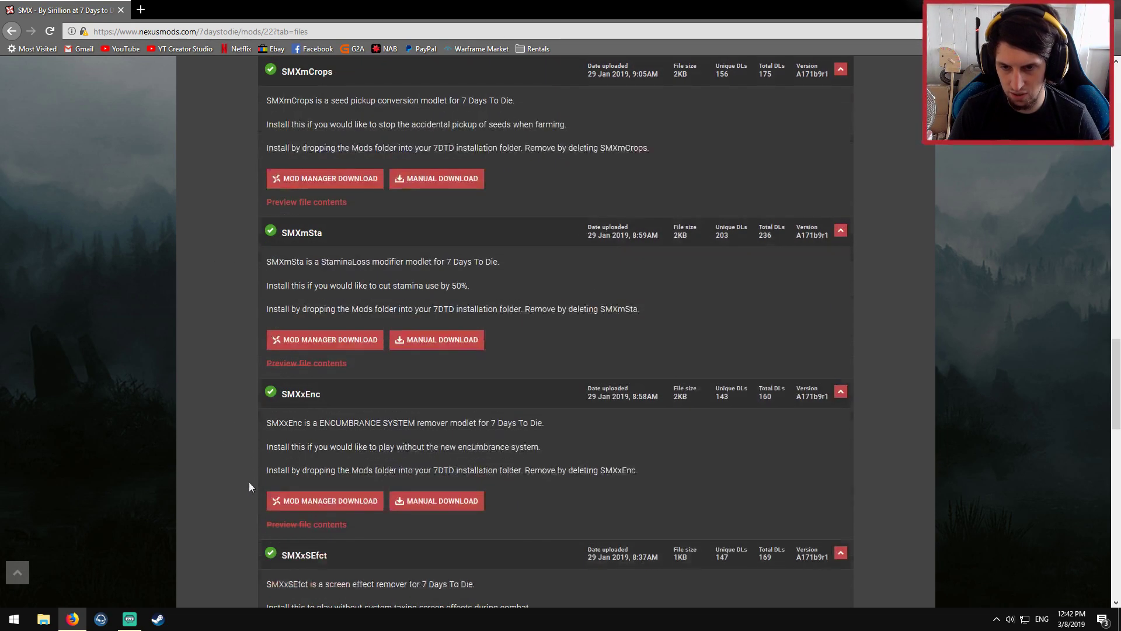
pyautogui.middleClick(253, 464)
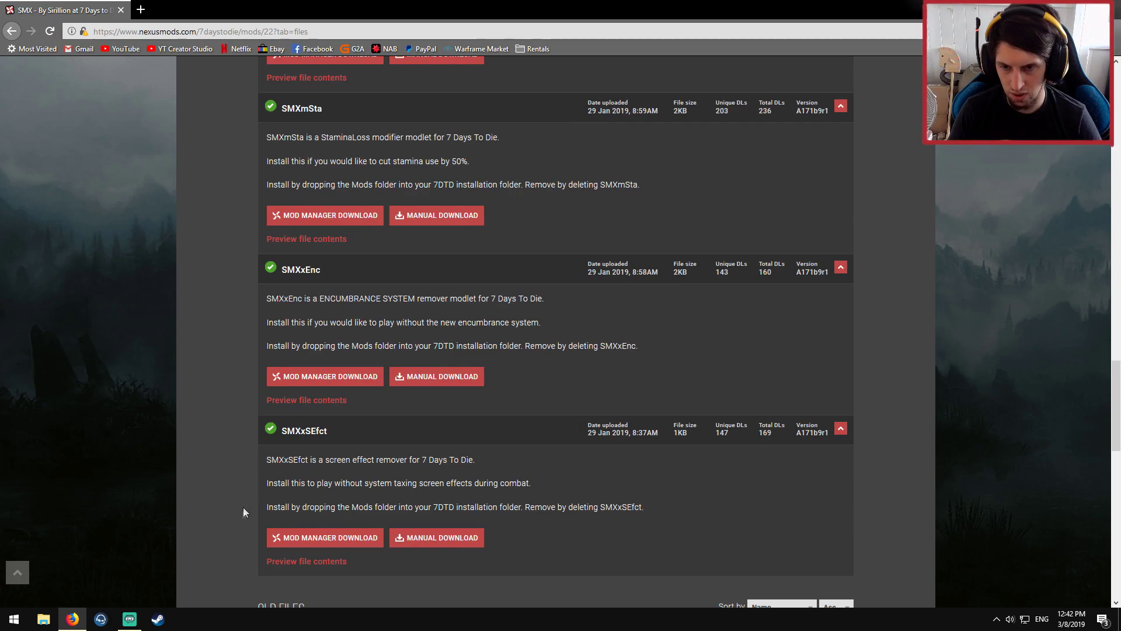
pyautogui.middleClick(222, 530)
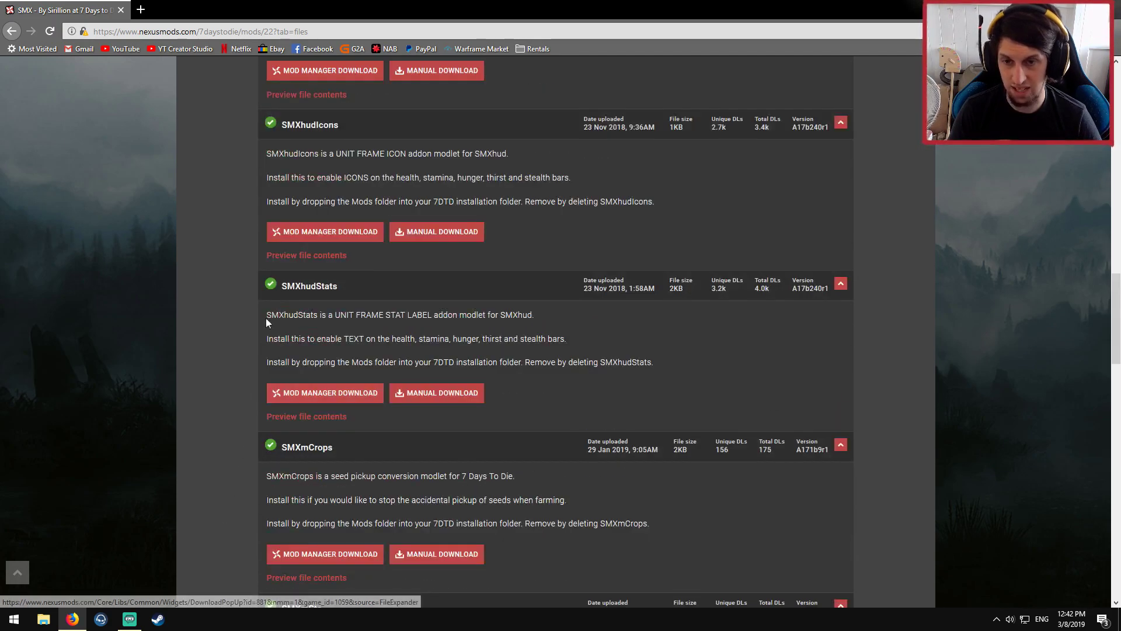
pyautogui.scroll(4, 254, 333)
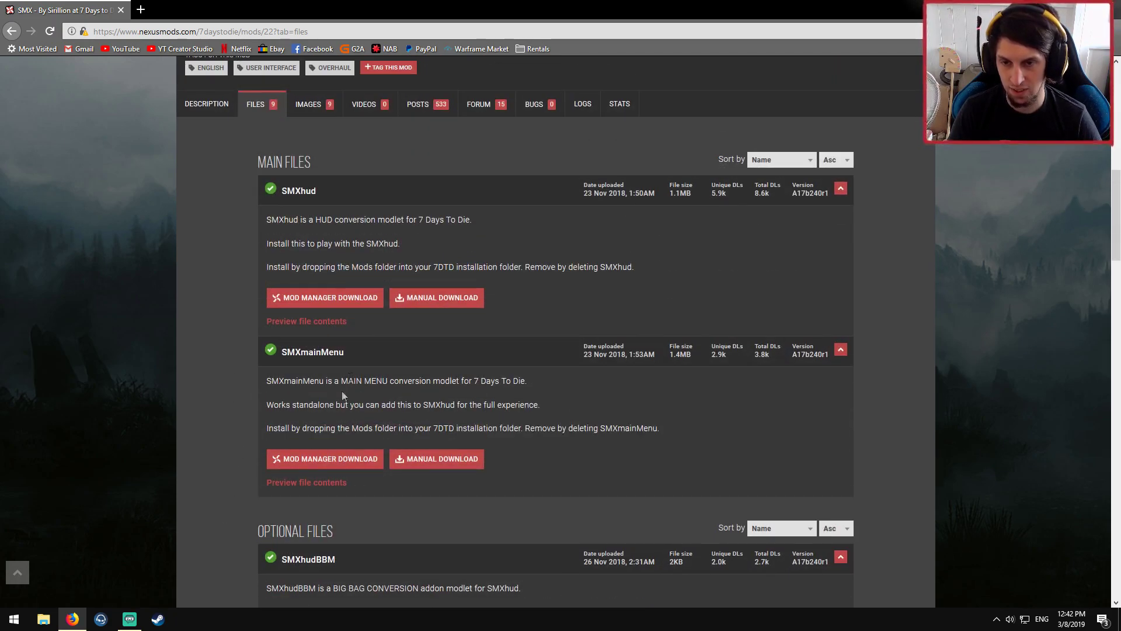
# Step: Manually download and save the SMXhud archive
pyautogui.click(441, 299)
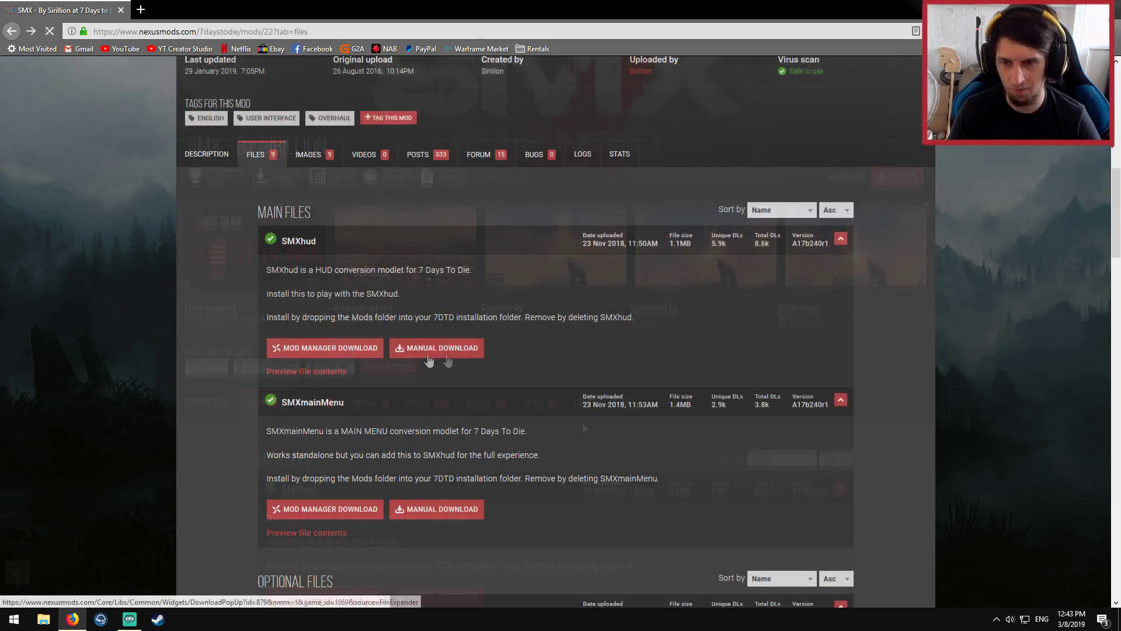
pyautogui.click(442, 349)
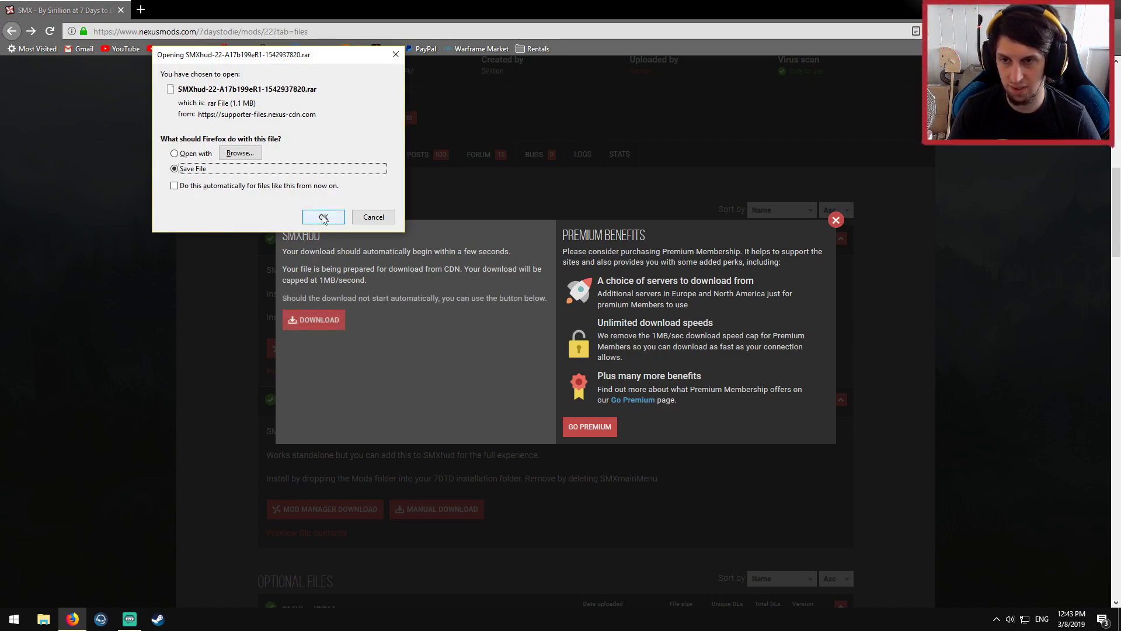
pyautogui.click(337, 219)
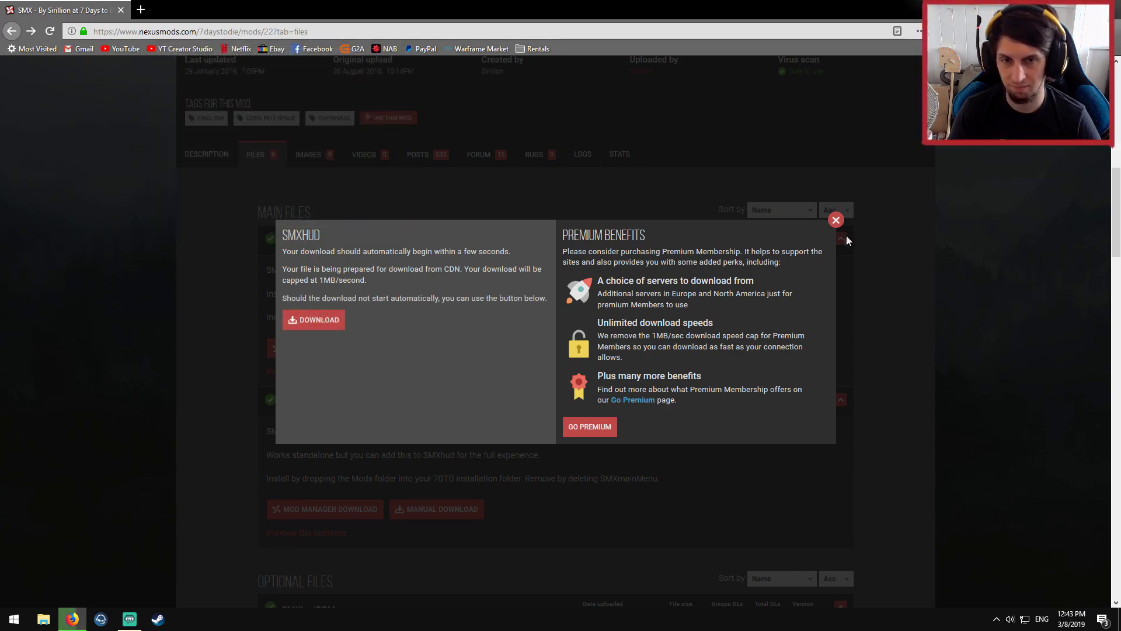
pyautogui.click(836, 220)
# Step: Download and save the SMXmainMenu archive, retrying once, and view the recent downloads
pyautogui.click(437, 509)
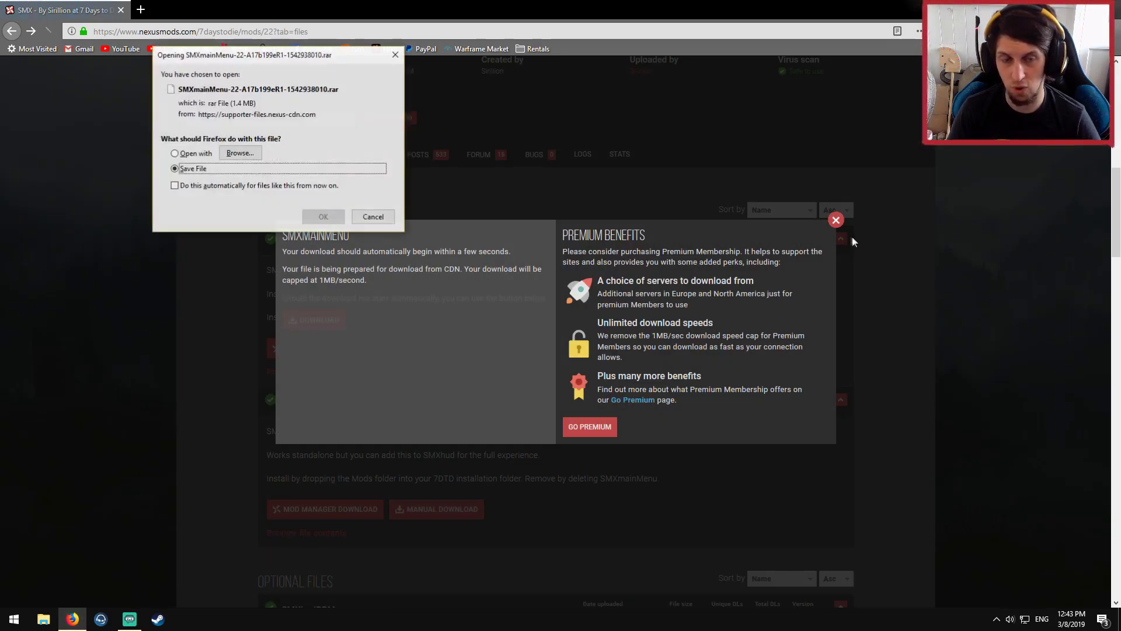
pyautogui.click(333, 222)
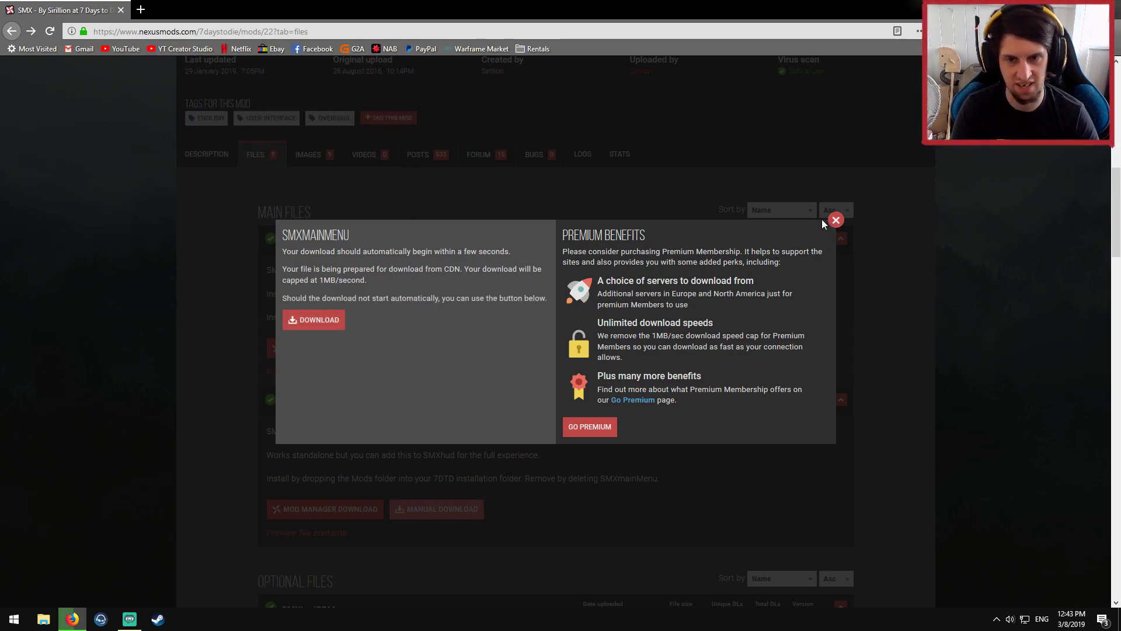
pyautogui.click(313, 320)
pyautogui.click(324, 217)
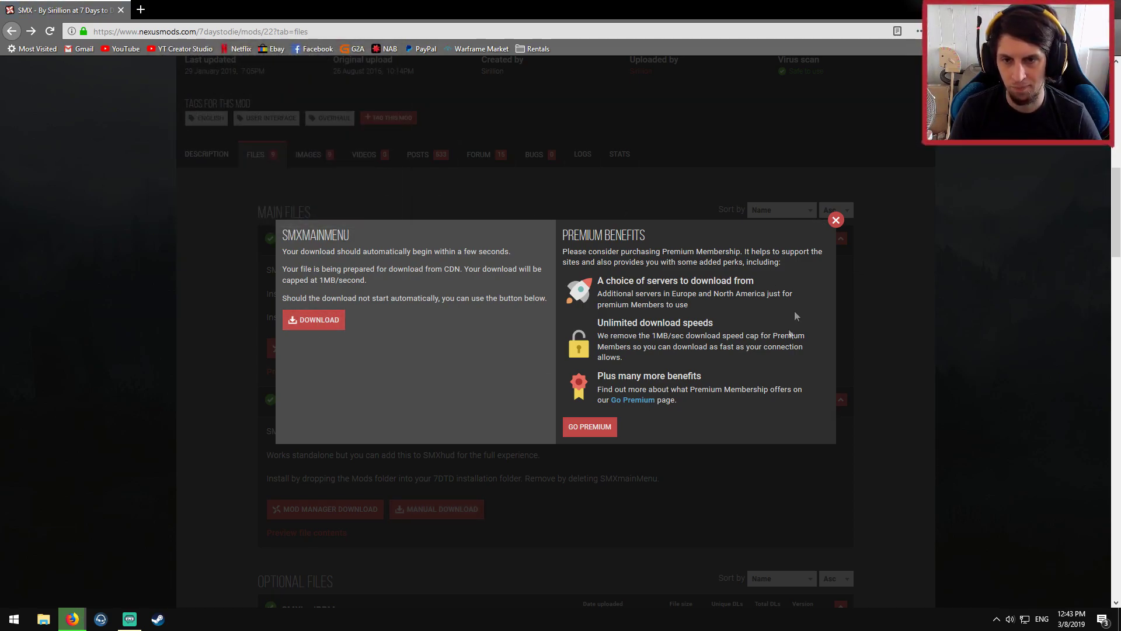
pyautogui.click(836, 220)
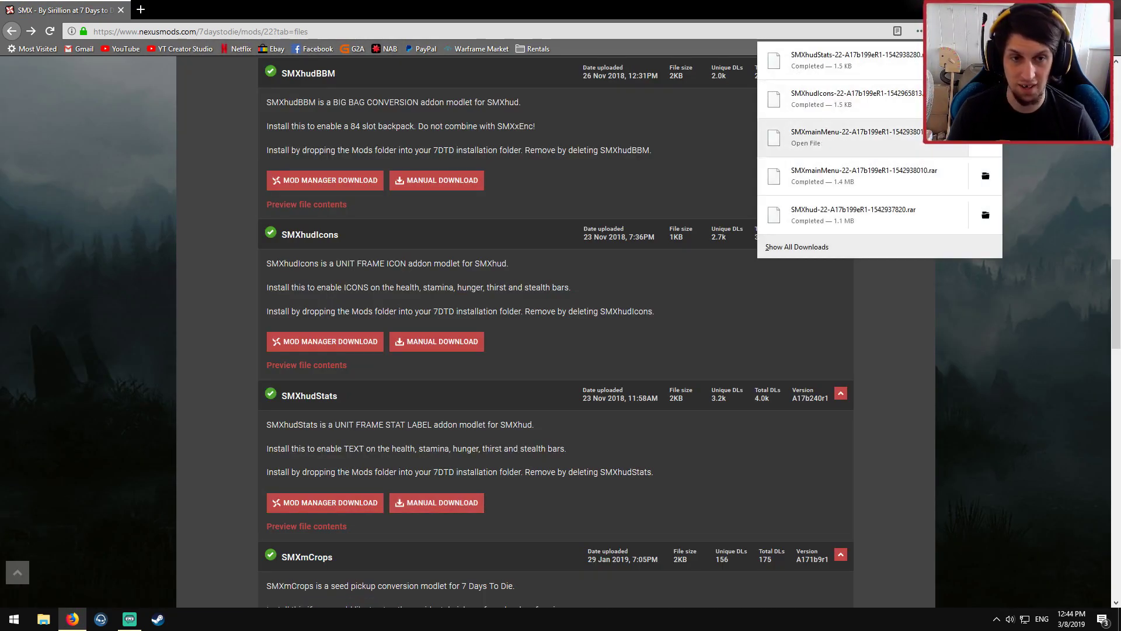
# Step: Show the downloaded SMX .rar archives in the Downloads folder and minimise Firefox
pyautogui.click(985, 59)
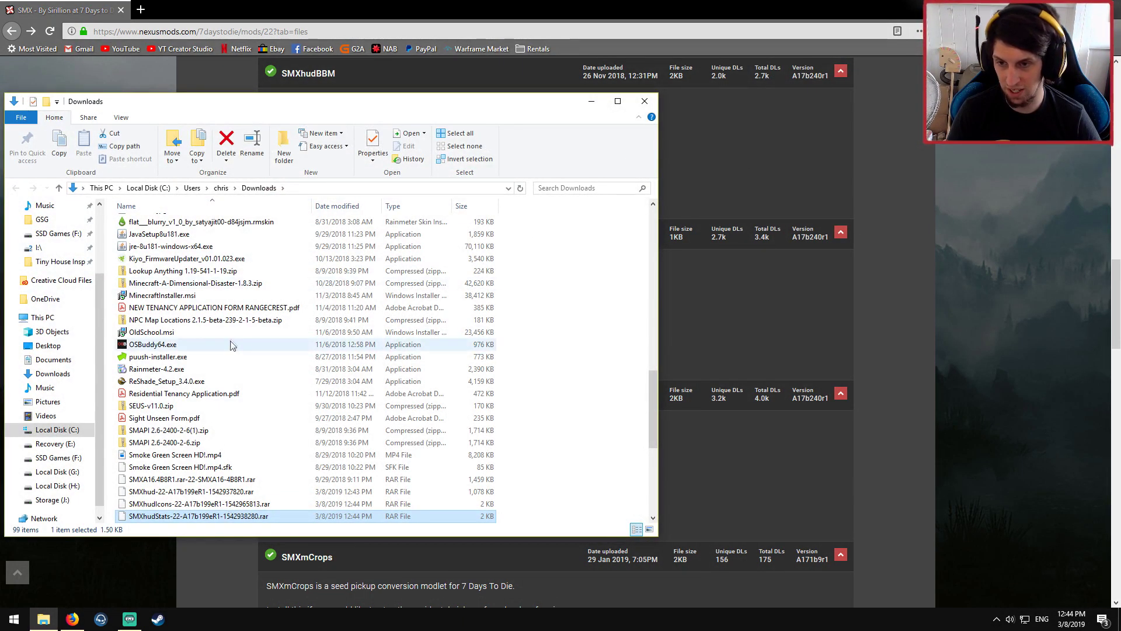
pyautogui.press('super+Home')
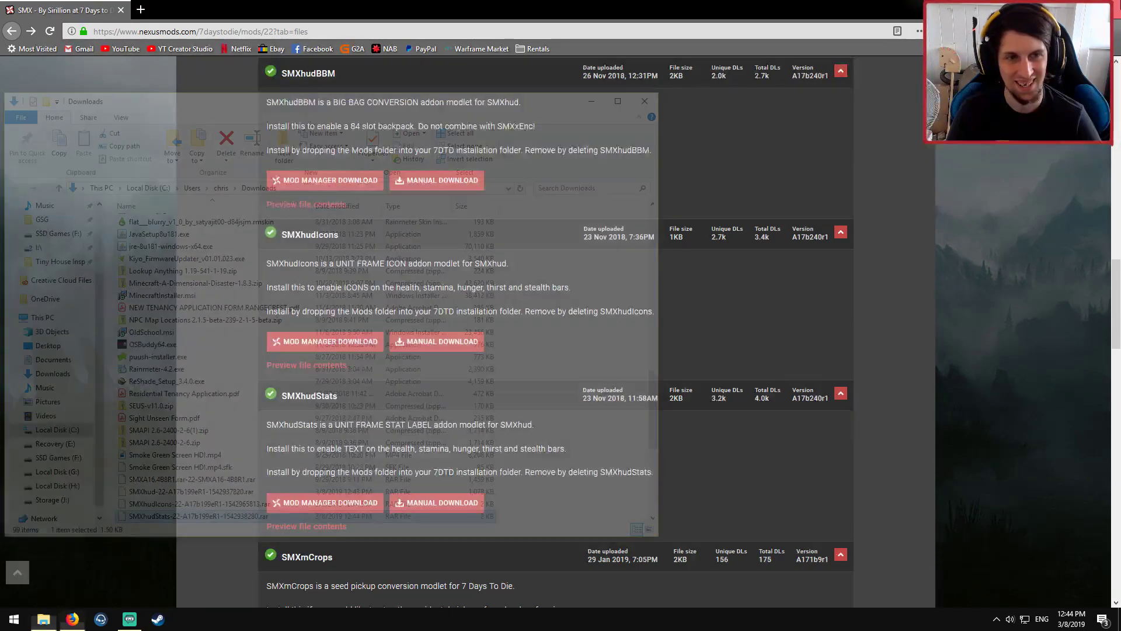
# Step: Filter the Steam library to installed games and select 7 Days to Die
pyautogui.click(158, 619)
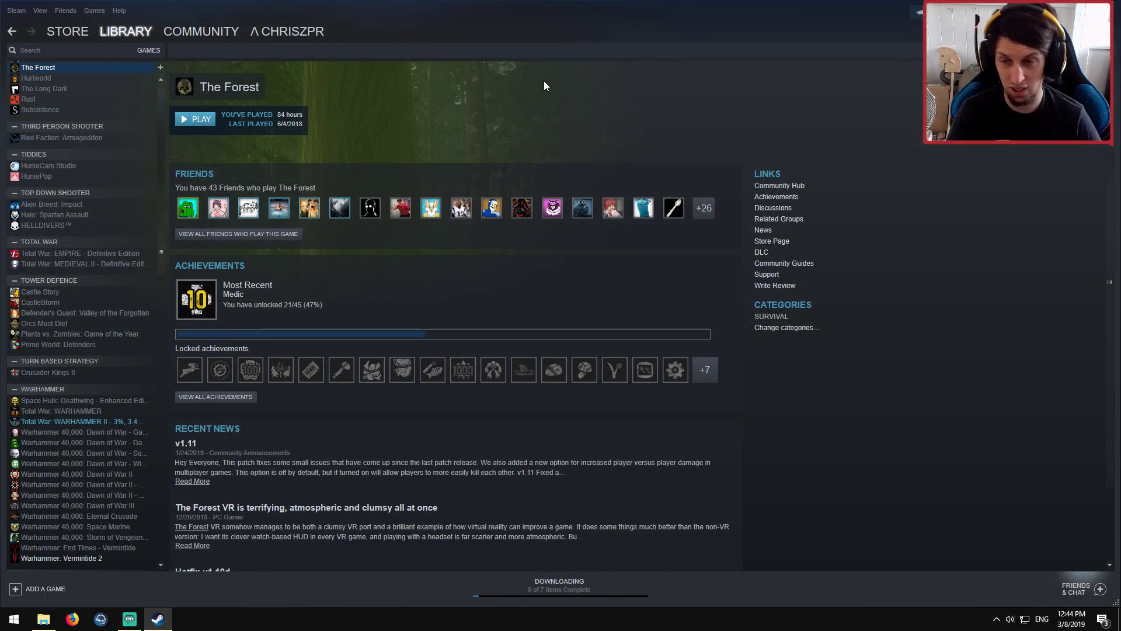
pyautogui.click(158, 54)
pyautogui.click(188, 144)
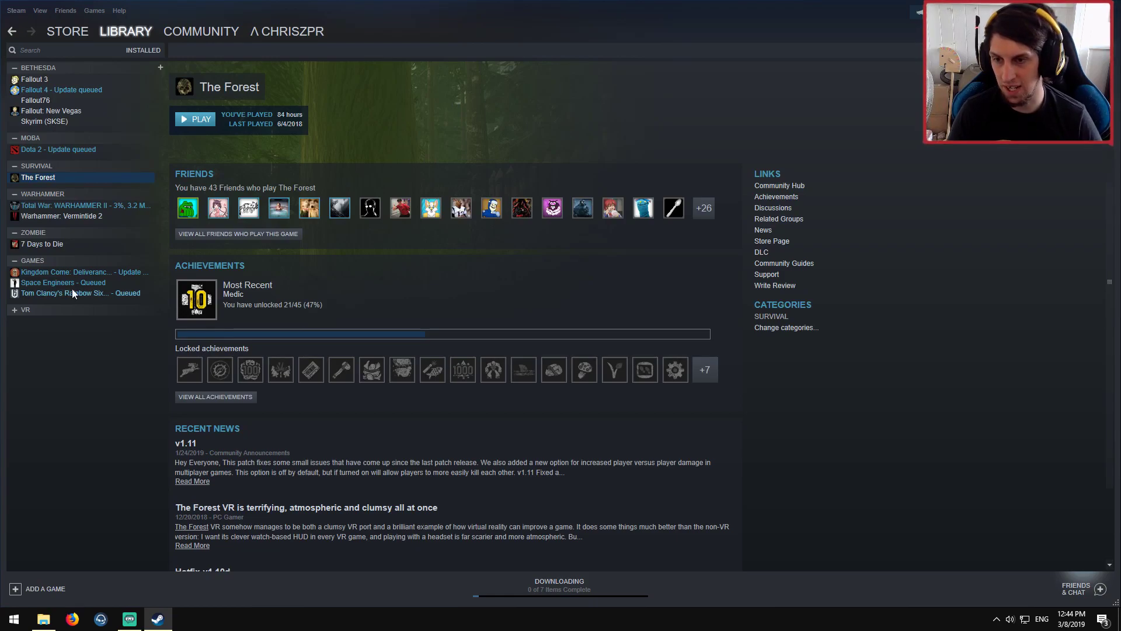
pyautogui.click(48, 244)
# Step: Browse 7 Days to Die's local files from its Properties to open the install folder
pyautogui.rightClick(46, 244)
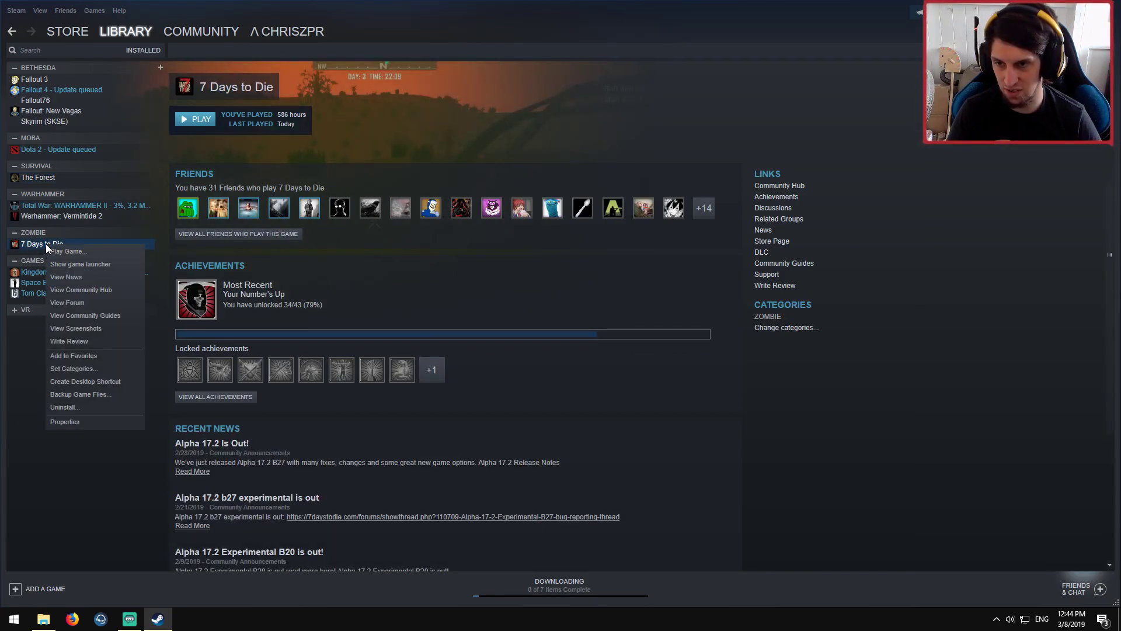
pyautogui.click(76, 425)
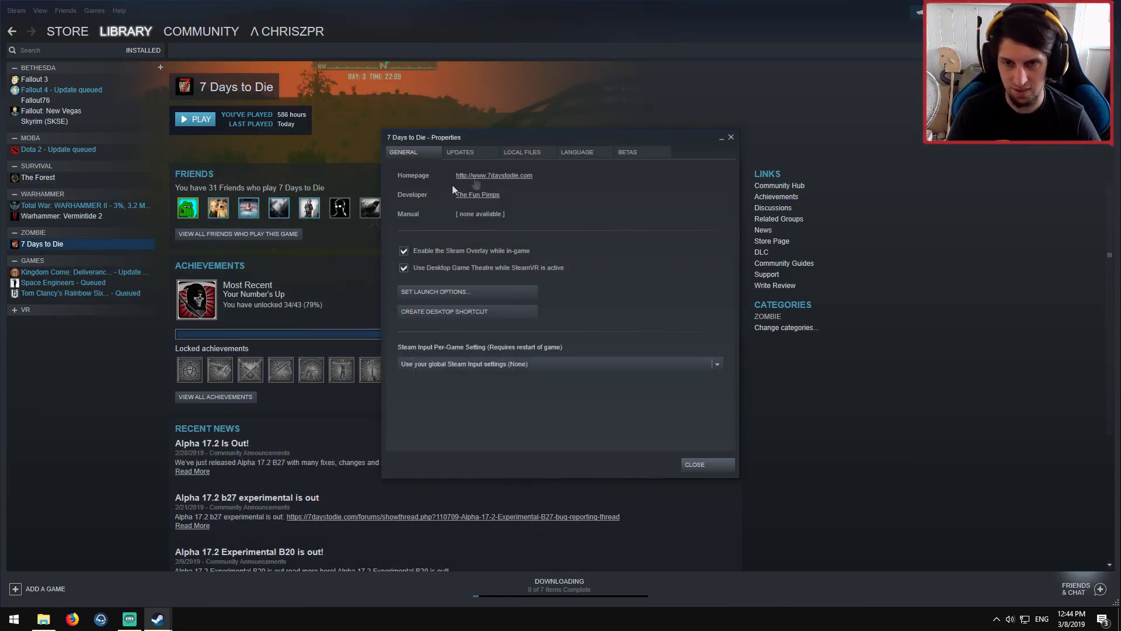
pyautogui.click(518, 153)
pyautogui.click(451, 197)
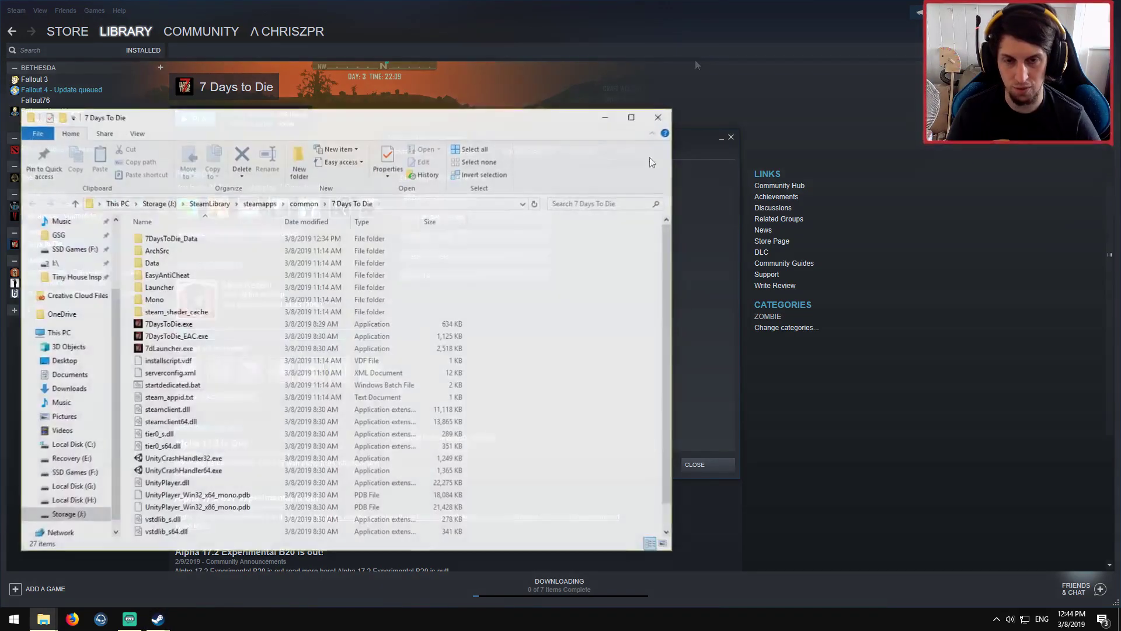
# Step: Snap the install folder right and Downloads left, then select the SMX archives, ending on SMXhud
pyautogui.moveTo(460, 122); pyautogui.dragTo(1116, 278)
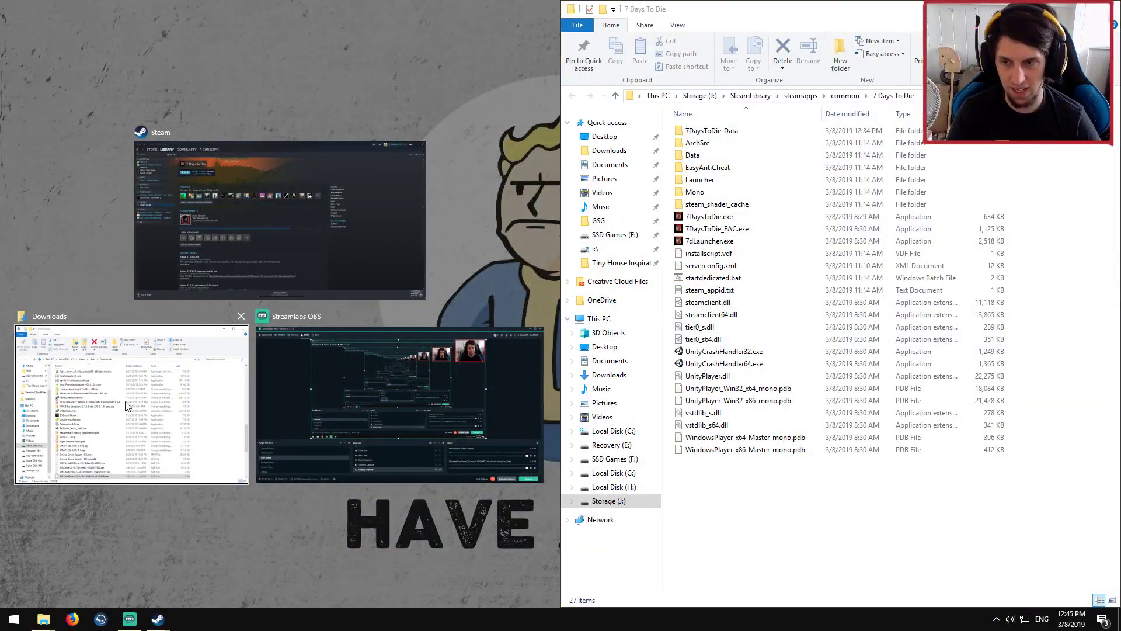
pyautogui.click(128, 407)
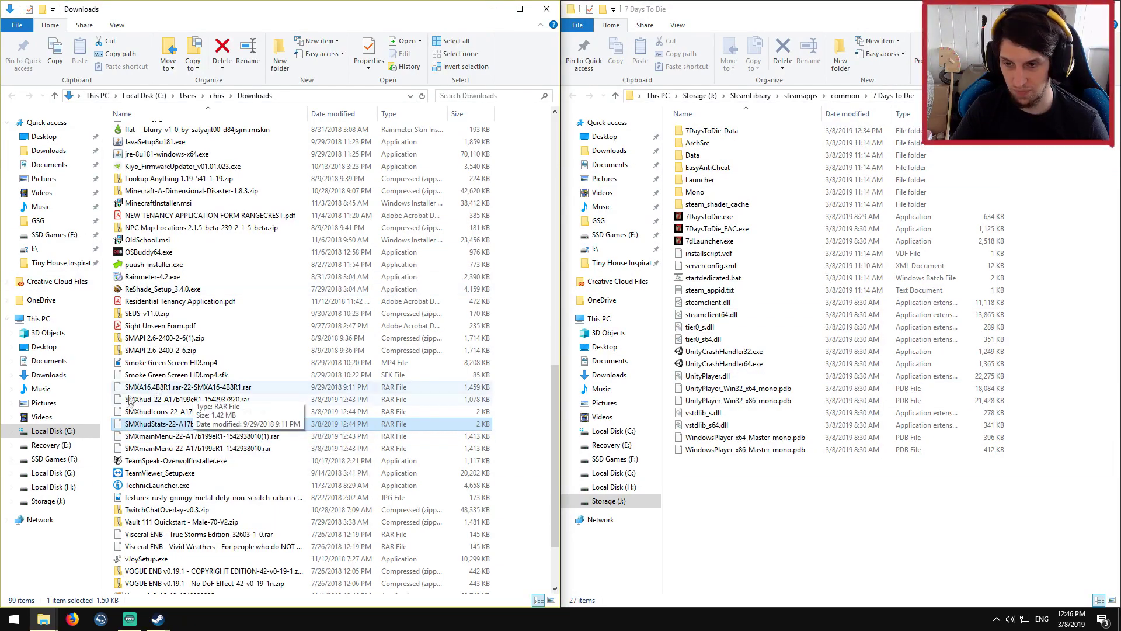
pyautogui.click(161, 390)
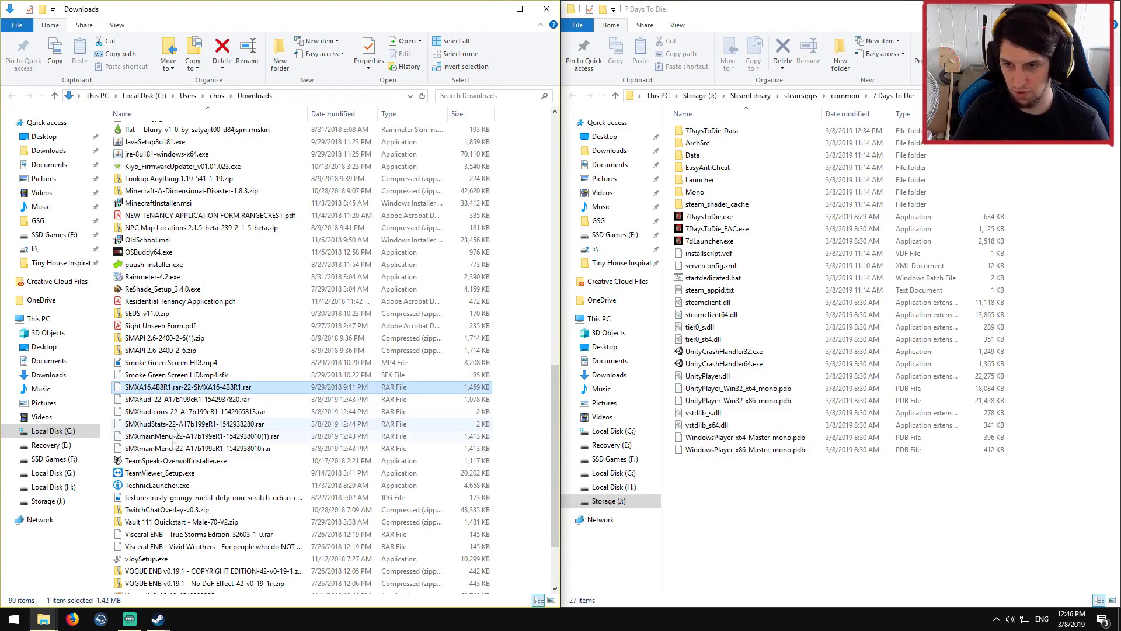
pyautogui.keyDown('shift'); pyautogui.click(169, 448); pyautogui.keyUp('shift')
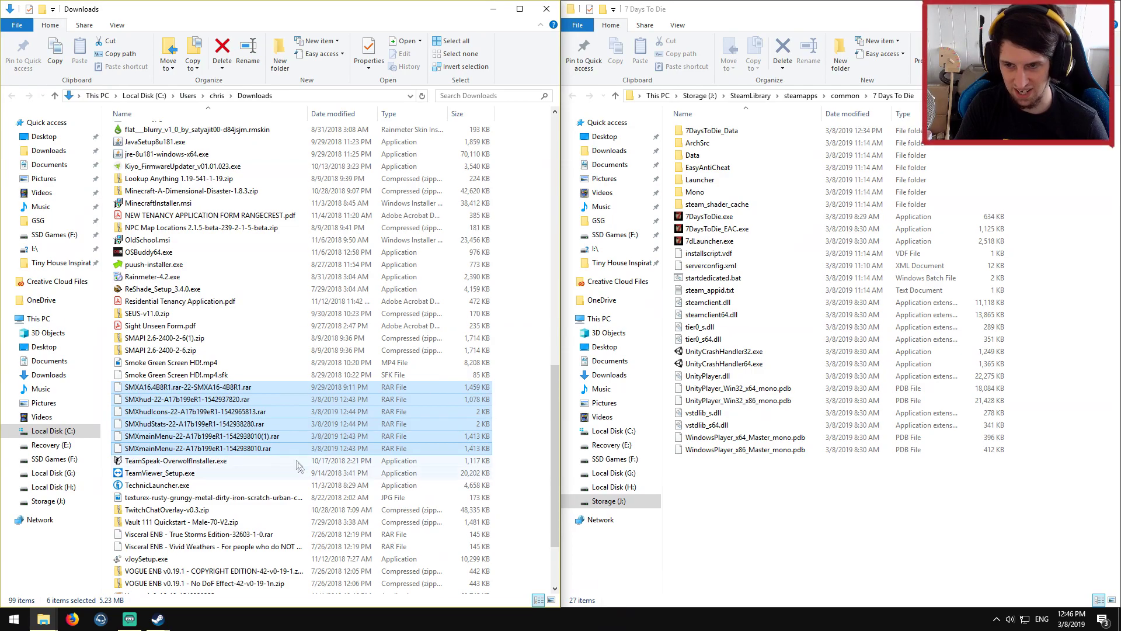
pyautogui.click(257, 448)
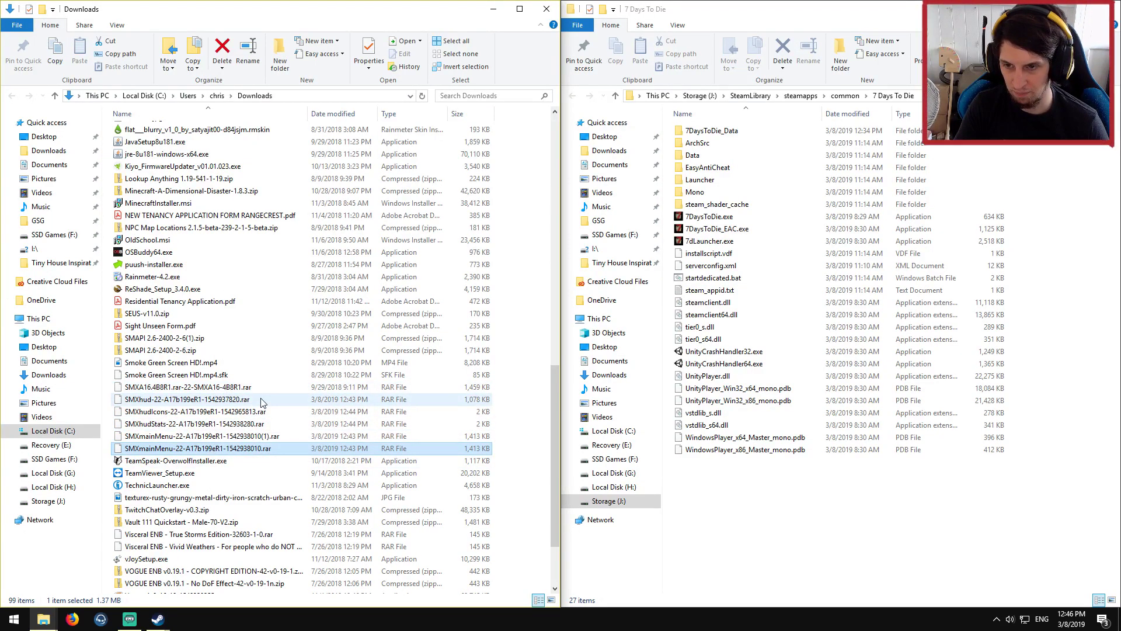
pyautogui.click(241, 399)
# Step: Extract the SMXhud and SMXhudIcons archives with 7-Zip into their own folders
pyautogui.rightClick(254, 399)
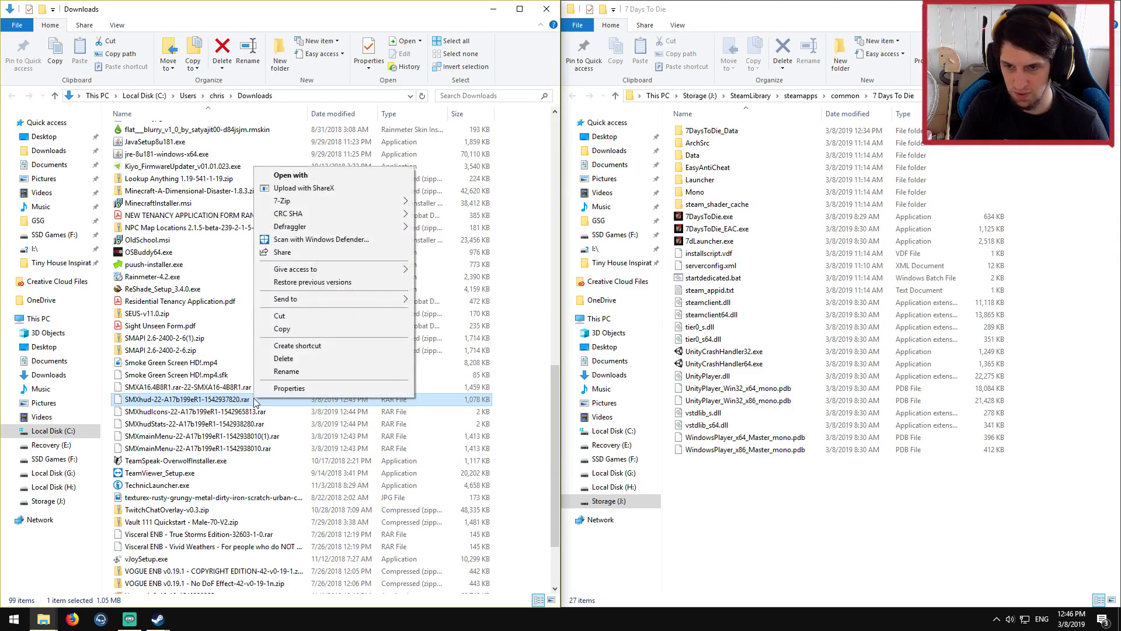
pyautogui.moveTo(318, 200)
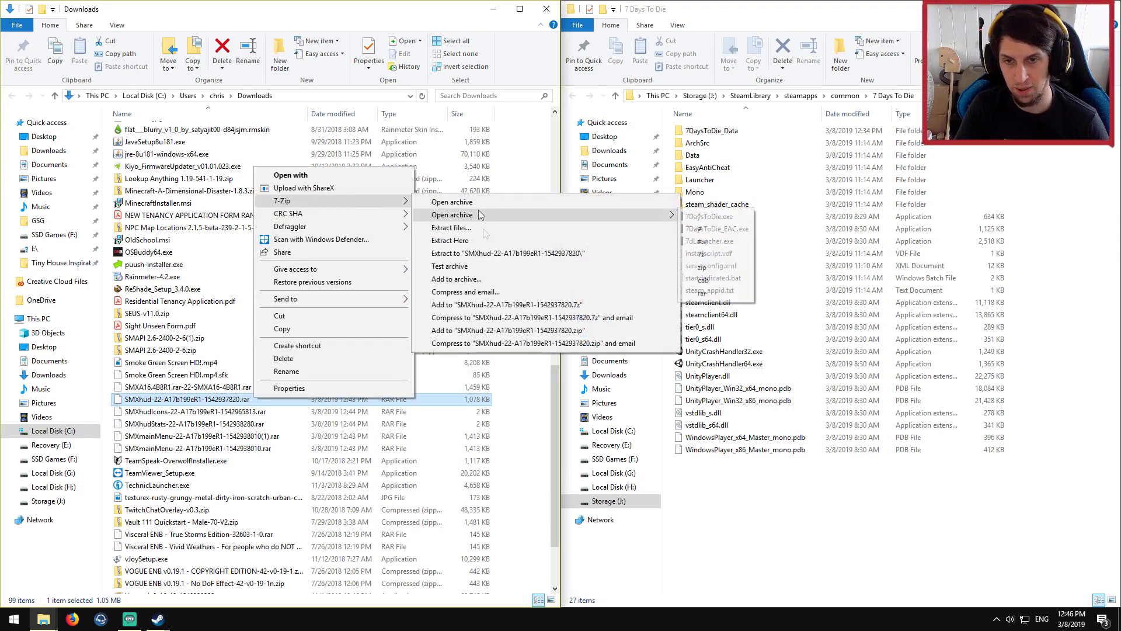
pyautogui.click(493, 253)
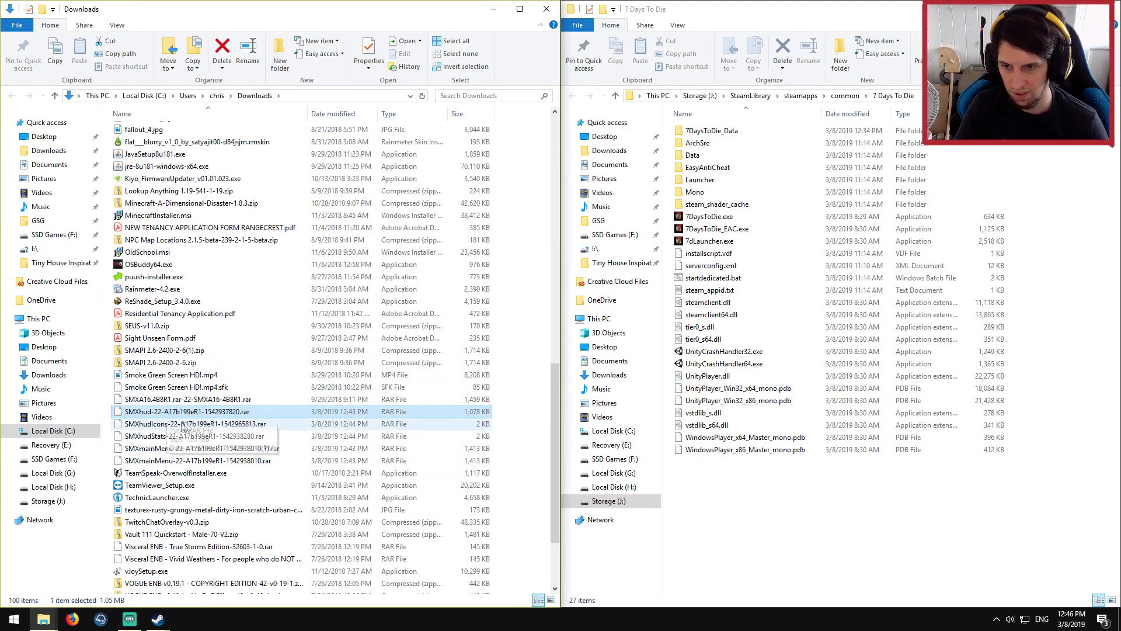
pyautogui.click(190, 424)
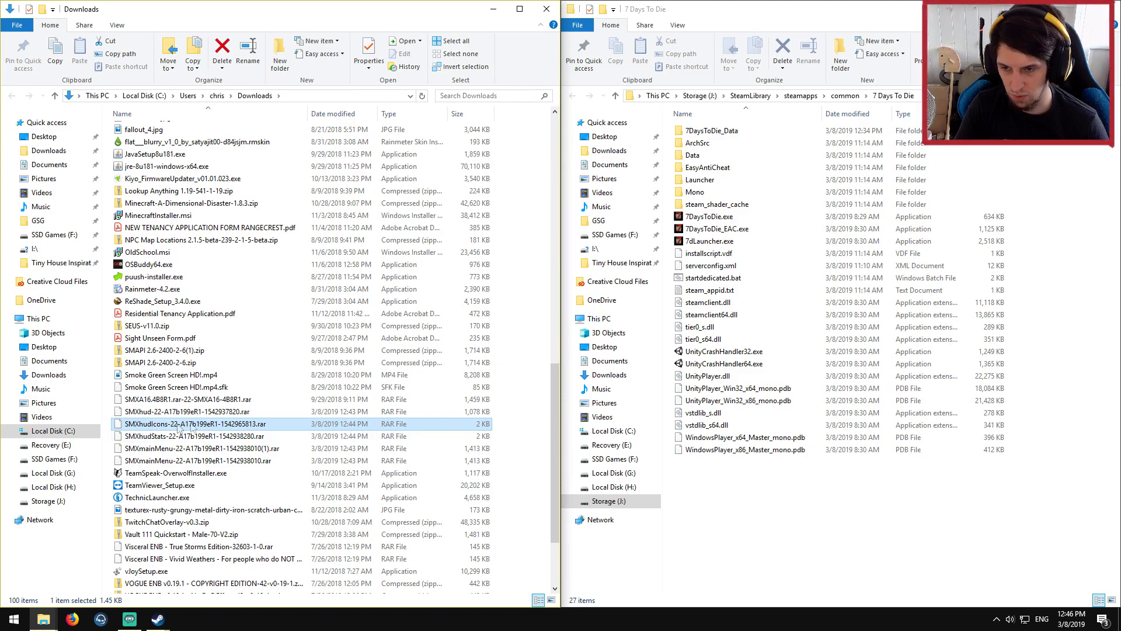
pyautogui.rightClick(194, 426)
pyautogui.moveTo(264, 298)
pyautogui.moveTo(281, 226)
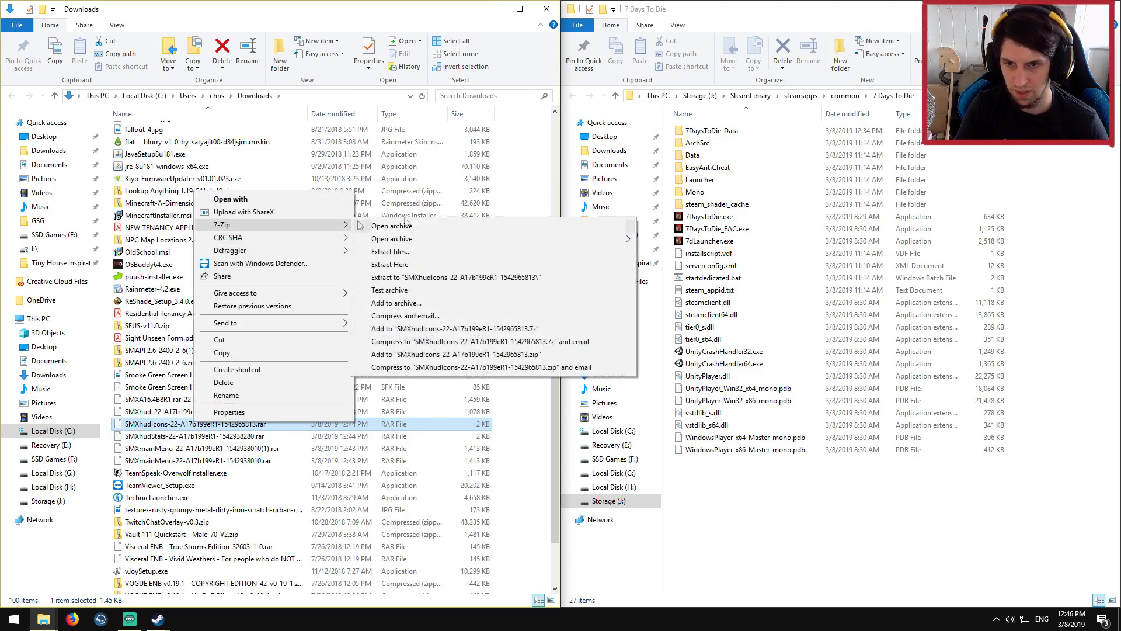
pyautogui.click(380, 339)
# Step: Extract the SMXhudStats and SMXmainMenu archives with 7-Zip
pyautogui.click(175, 448)
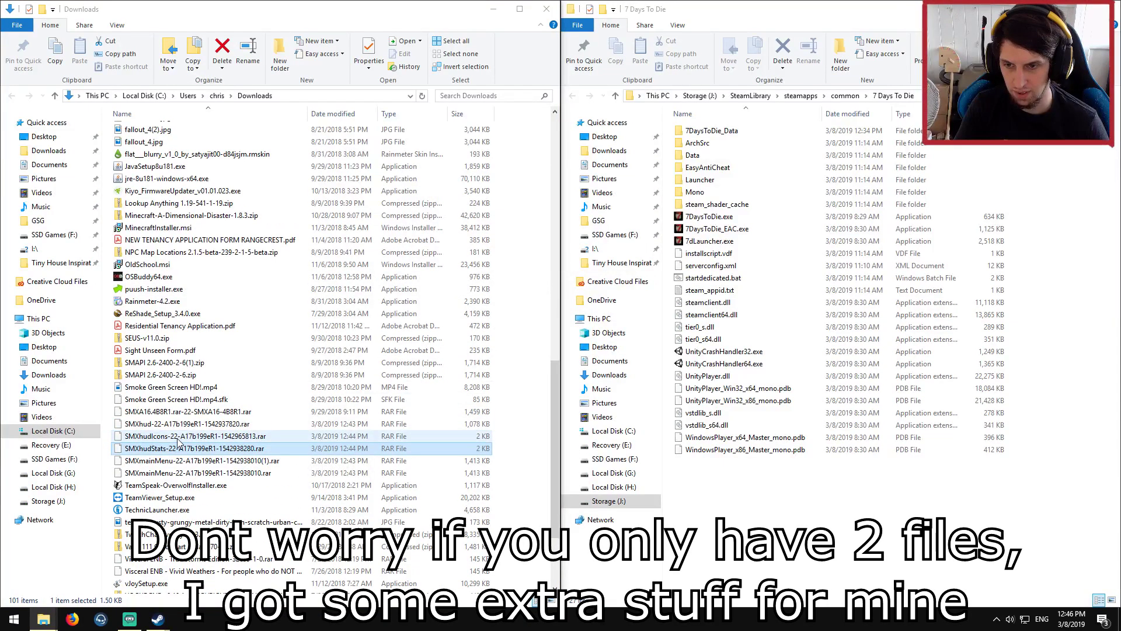
pyautogui.rightClick(177, 449)
pyautogui.click(159, 447)
pyautogui.rightClick(160, 448)
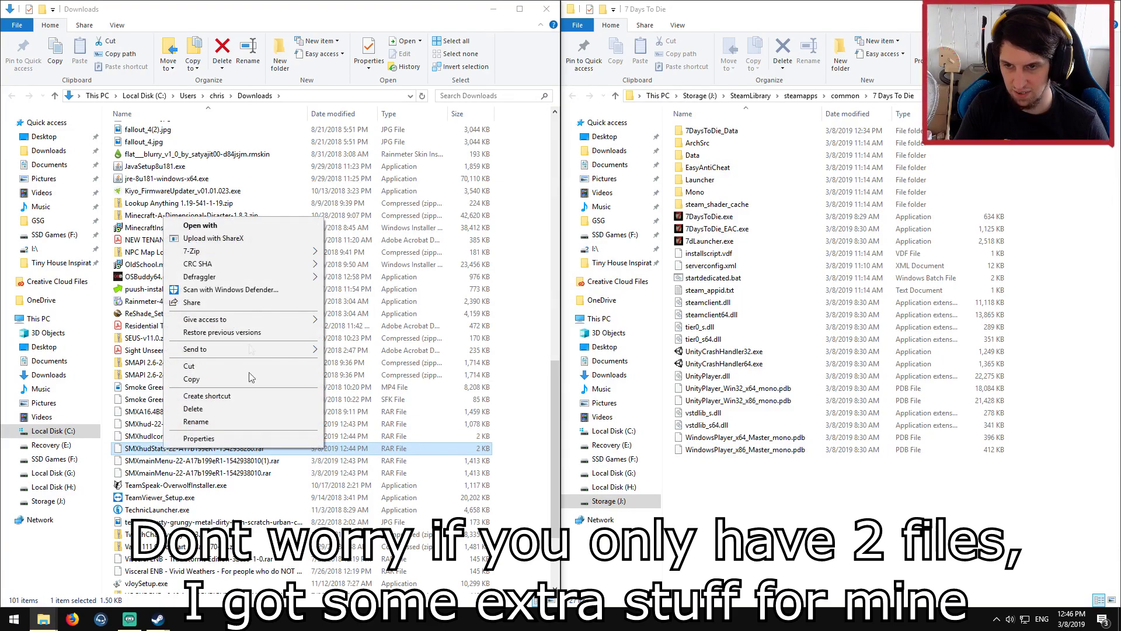
pyautogui.moveTo(248, 249)
pyautogui.click(359, 290)
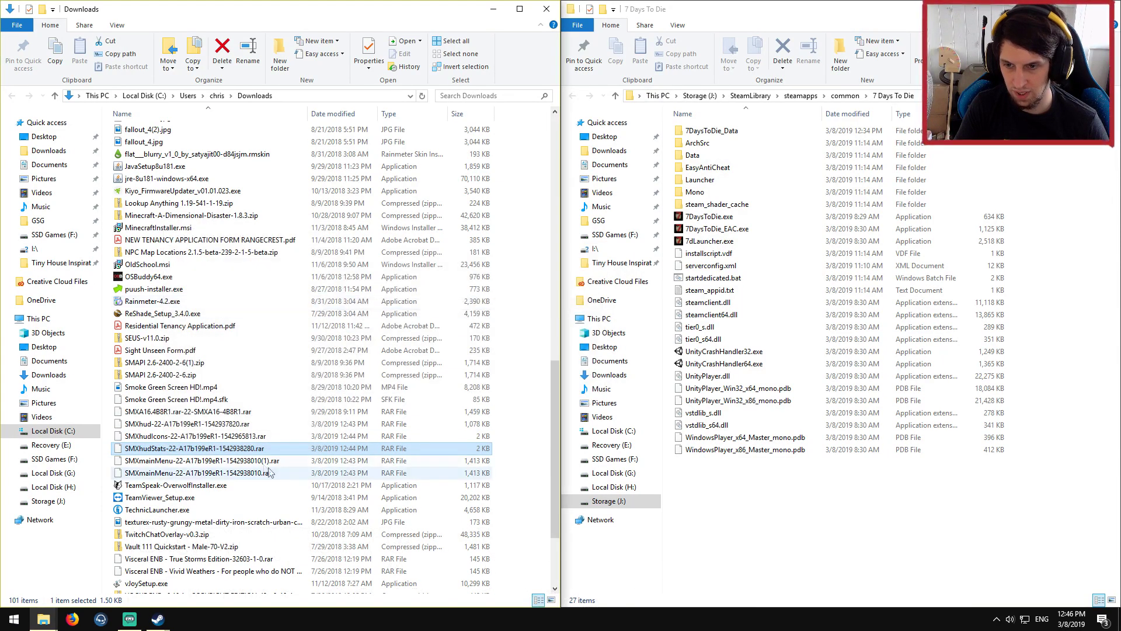
pyautogui.click(252, 486)
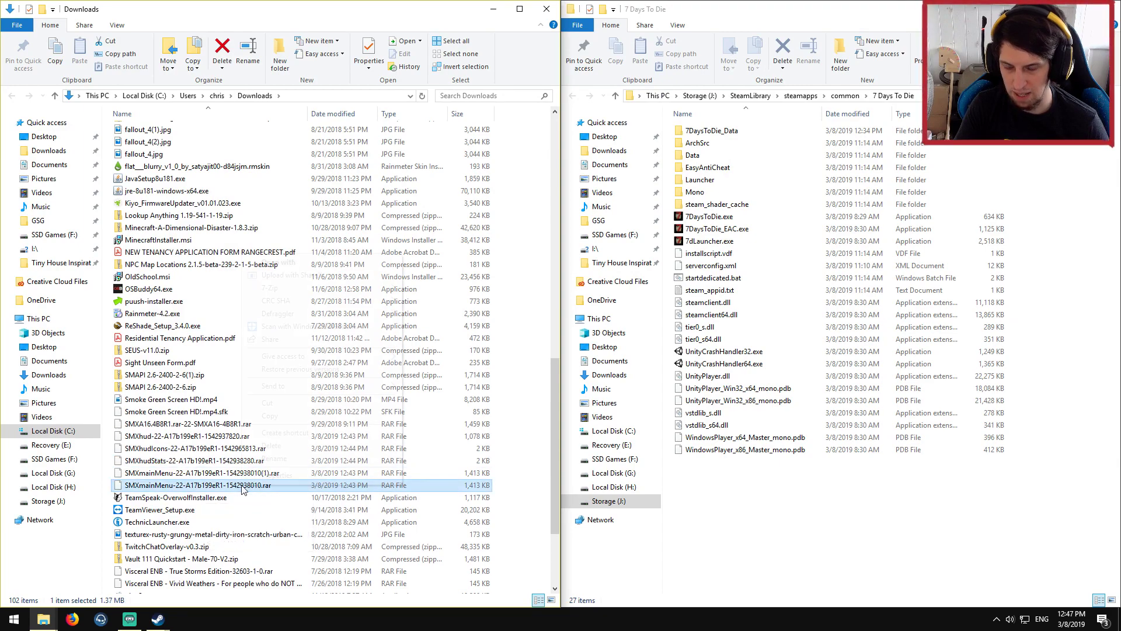
pyautogui.rightClick(243, 489)
pyautogui.moveTo(304, 288)
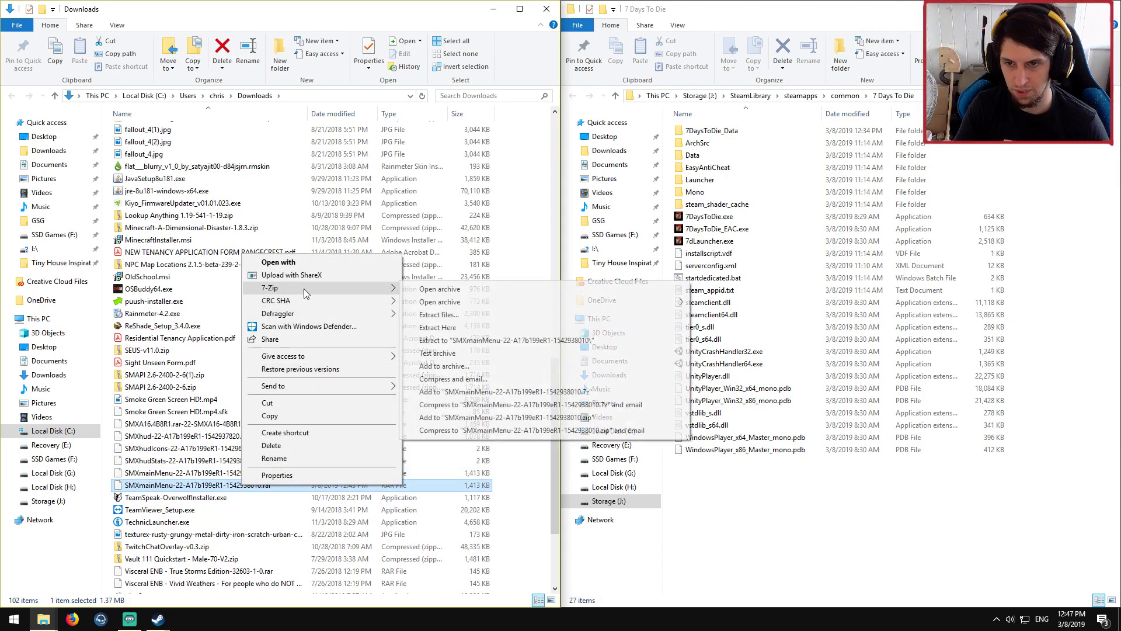
pyautogui.click(481, 341)
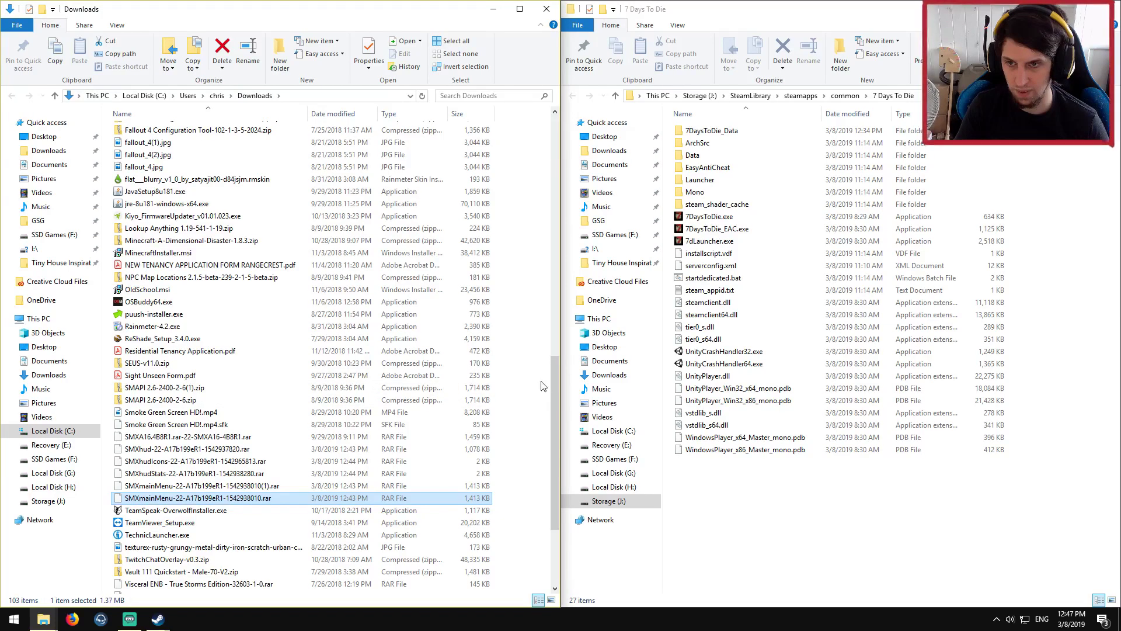
# Step: Copy Data and Mods from the SMXA16 folder into 7 Days To Die, replacing existing files
pyautogui.moveTo(555, 413); pyautogui.dragTo(554, 203)
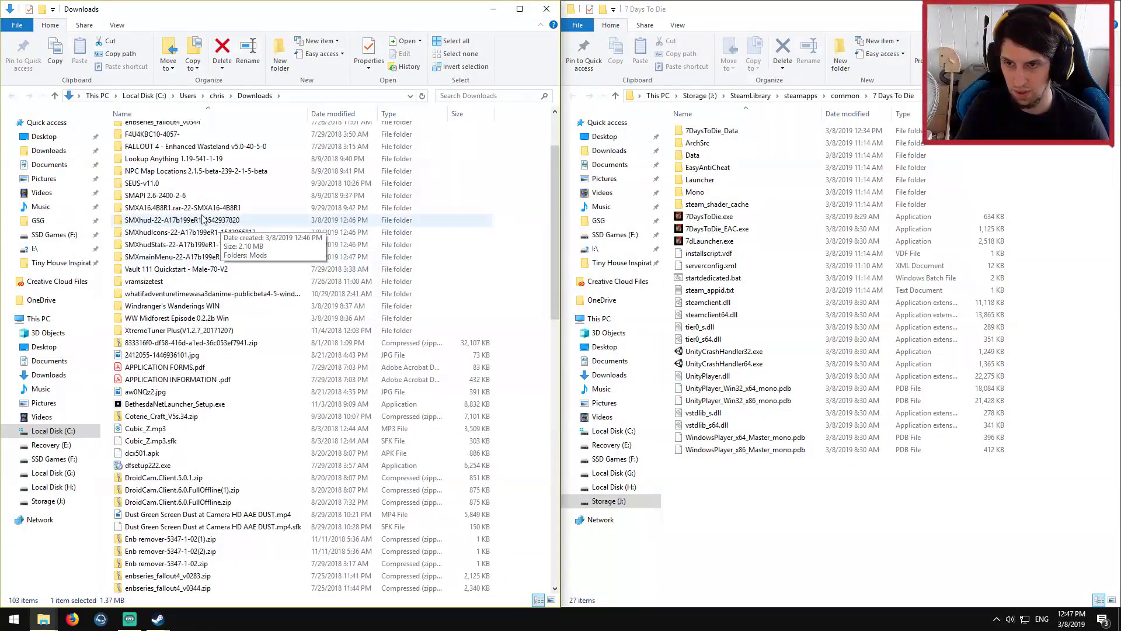
pyautogui.doubleClick(194, 207)
pyautogui.moveTo(207, 166); pyautogui.dragTo(785, 526)
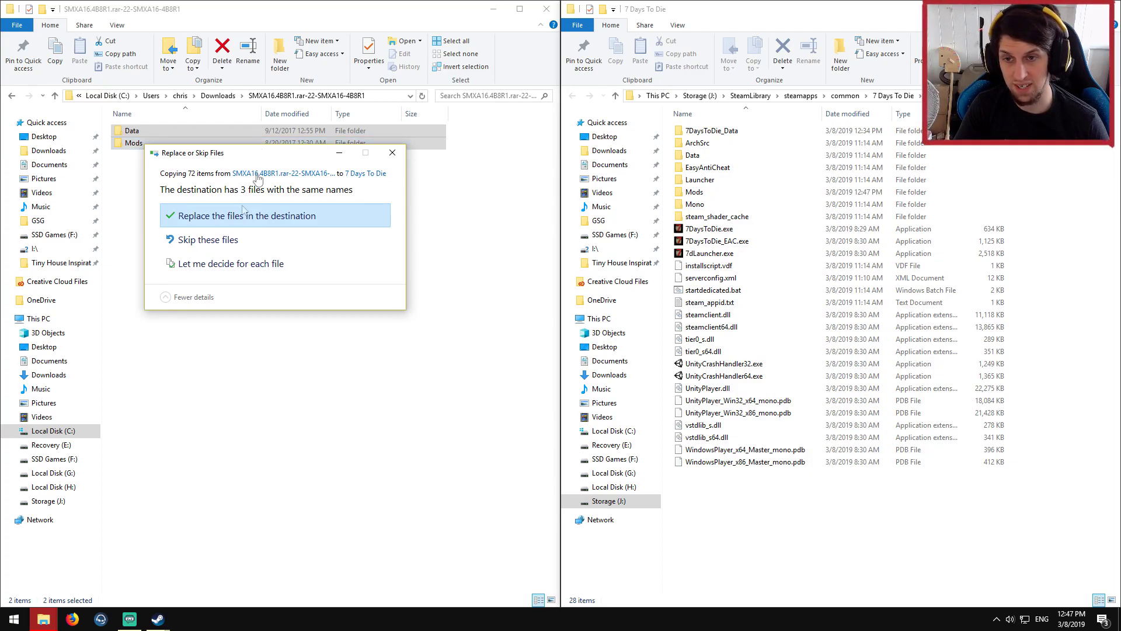
pyautogui.click(211, 214)
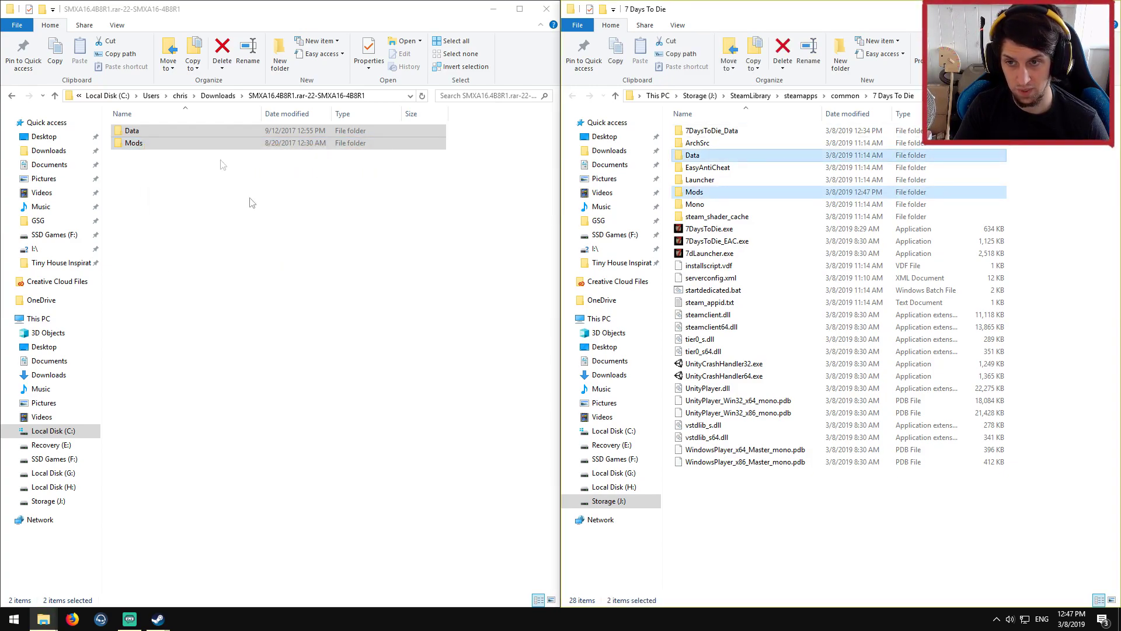
# Step: Copy the SMXhud Mods folder into the 7 Days To Die folder
pyautogui.click(54, 97)
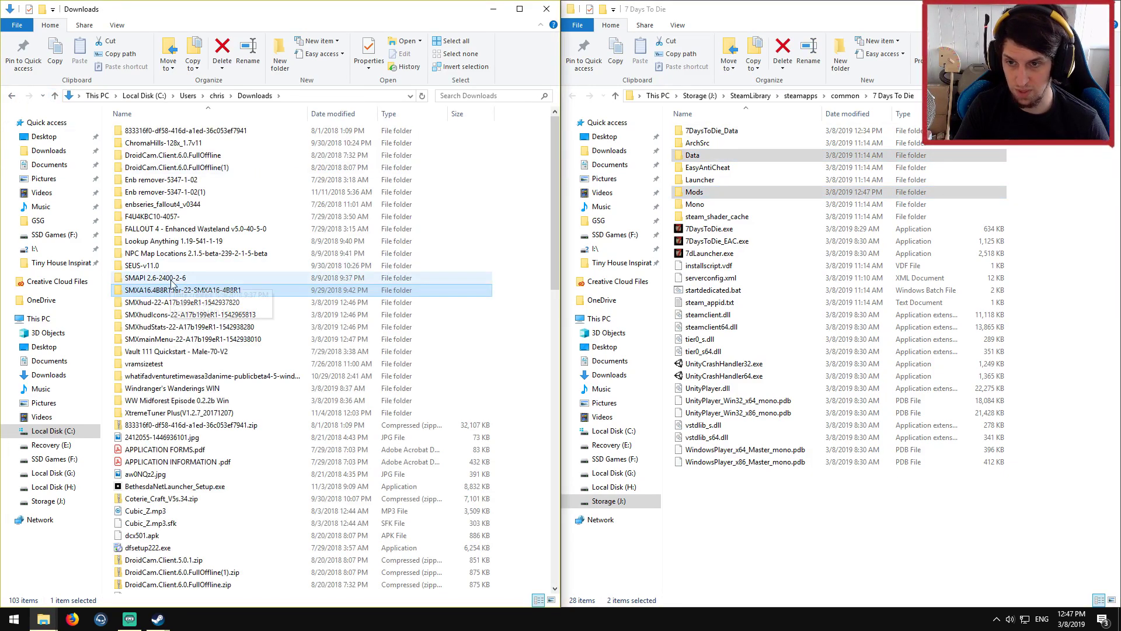
pyautogui.doubleClick(187, 303)
pyautogui.doubleClick(134, 131)
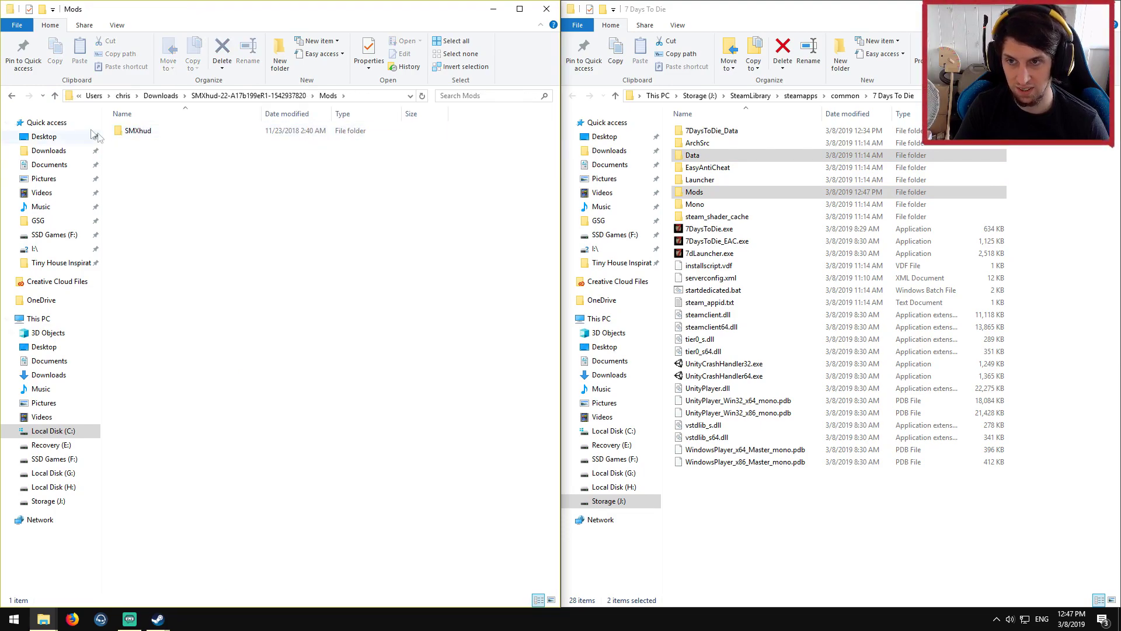
pyautogui.click(55, 96)
pyautogui.moveTo(137, 131); pyautogui.dragTo(739, 544)
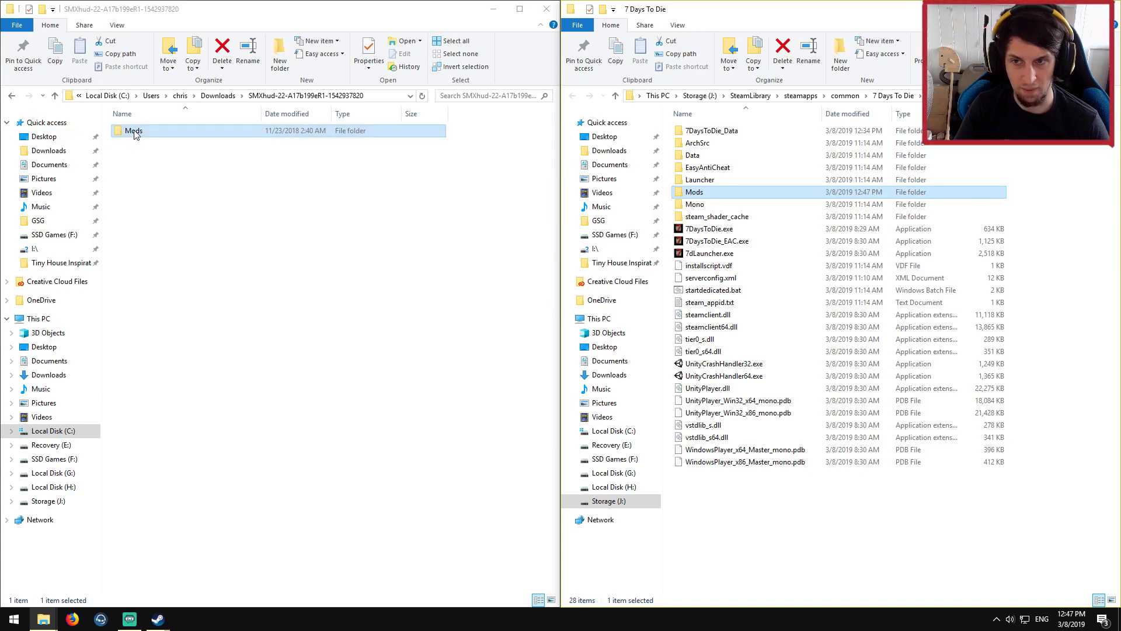
pyautogui.click(50, 102)
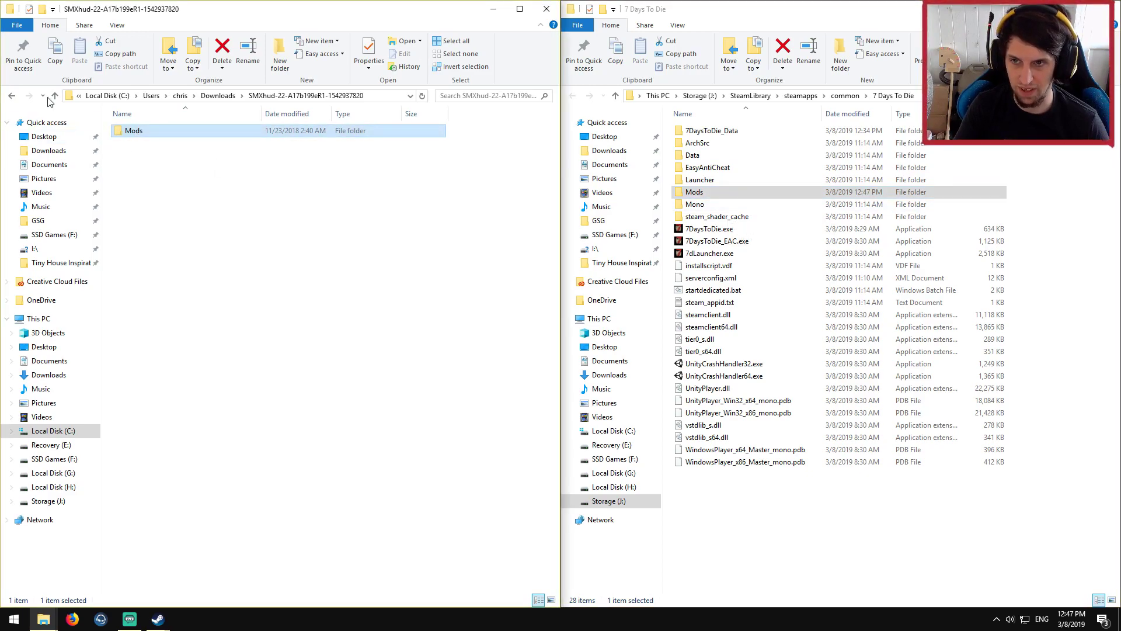
# Step: Check SMXhudIcons' Mods folder, then copy the SMXhudStats Mods folder into the game folder
pyautogui.click(54, 96)
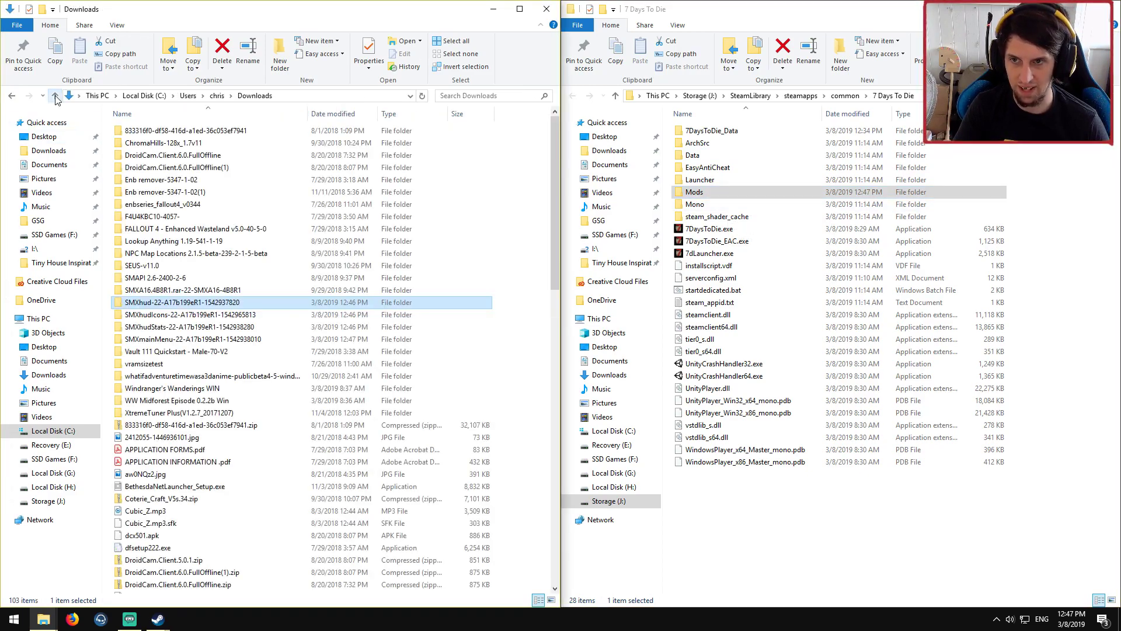
pyautogui.doubleClick(173, 318)
pyautogui.click(153, 135)
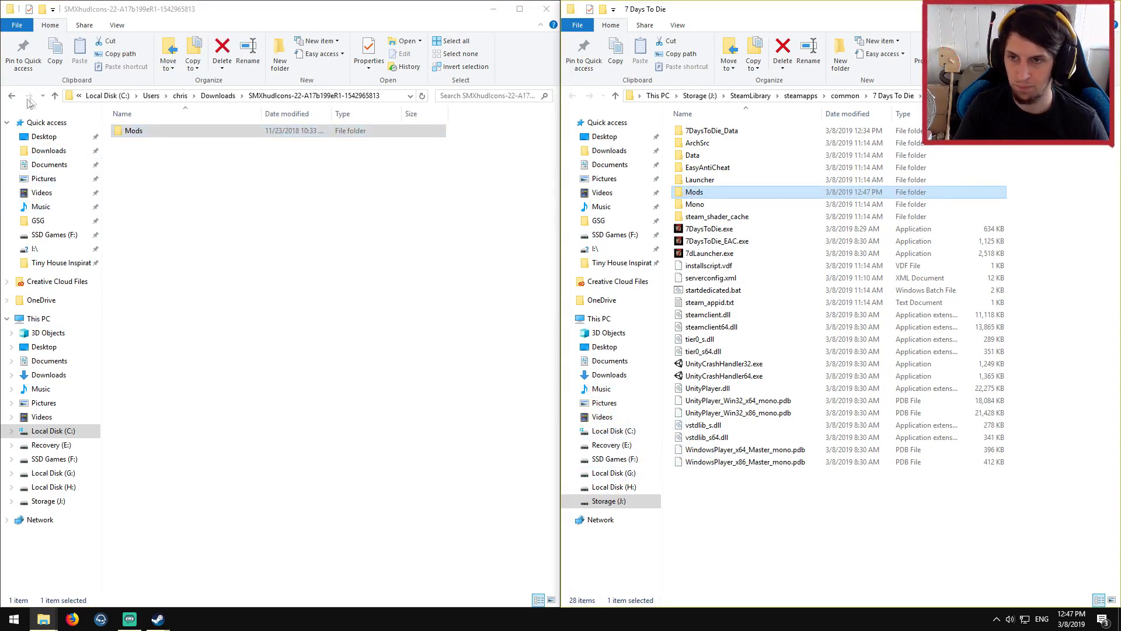
pyautogui.click(54, 99)
pyautogui.click(55, 97)
pyautogui.doubleClick(202, 327)
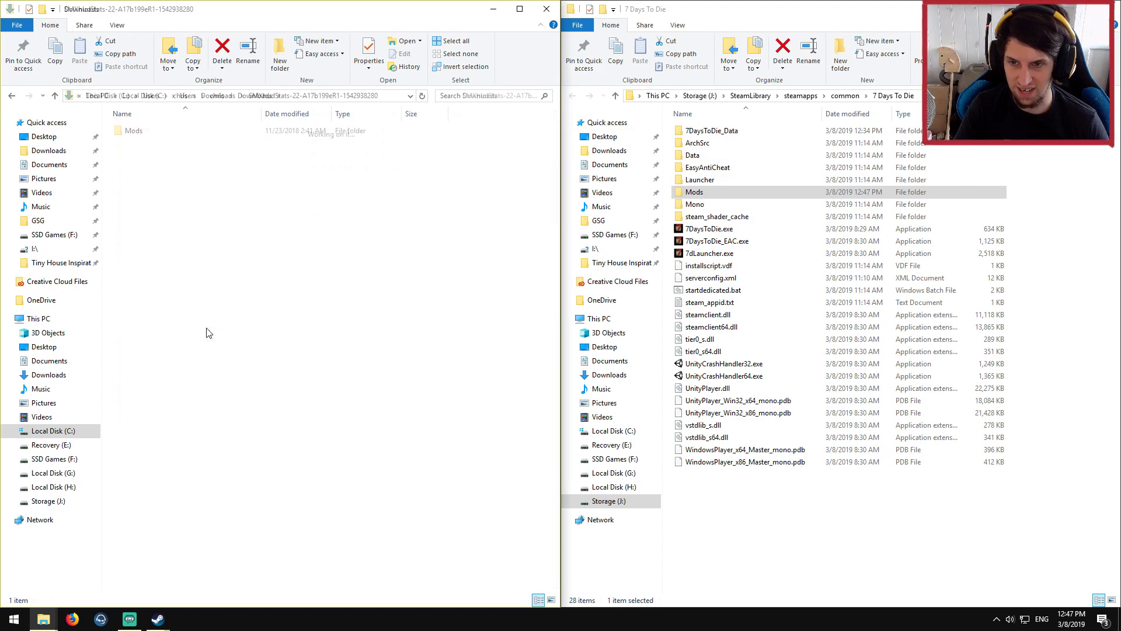
pyautogui.moveTo(118, 133); pyautogui.dragTo(669, 546)
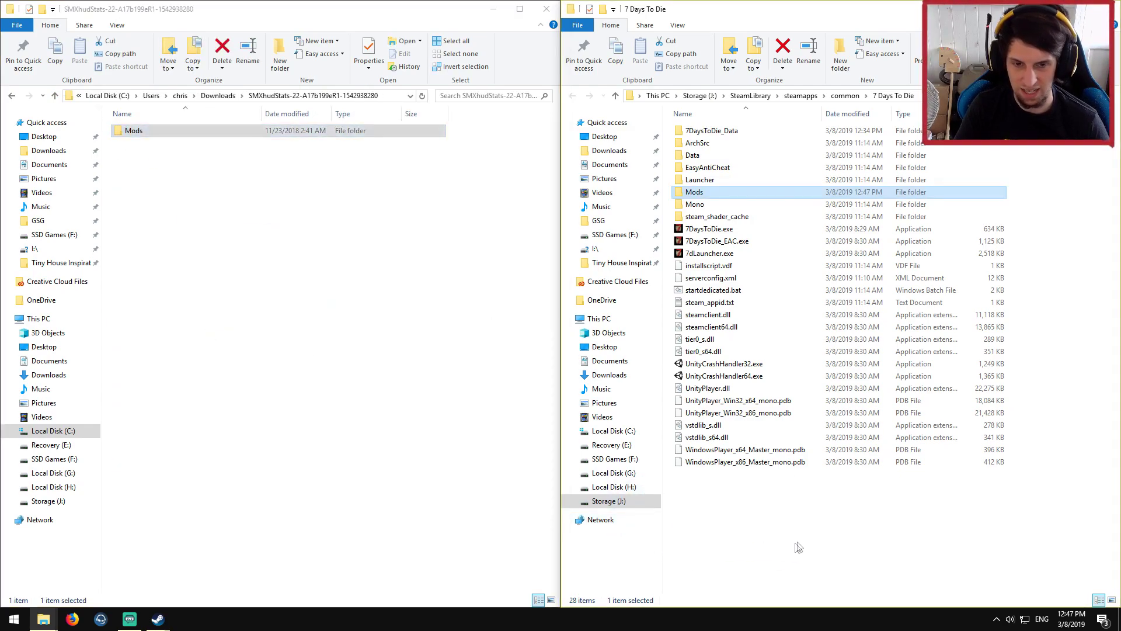
# Step: Copy the SMXmainMenu Mods folder into 7 Days To Die and close the download window
pyautogui.click(55, 96)
pyautogui.doubleClick(221, 344)
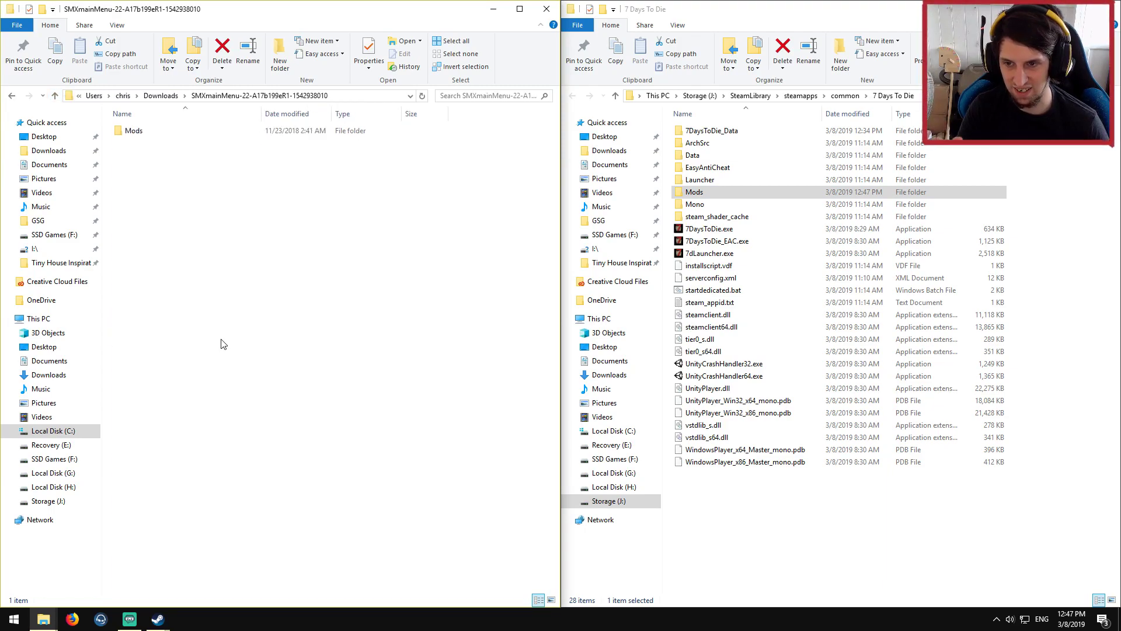
pyautogui.moveTo(134, 130); pyautogui.dragTo(726, 533)
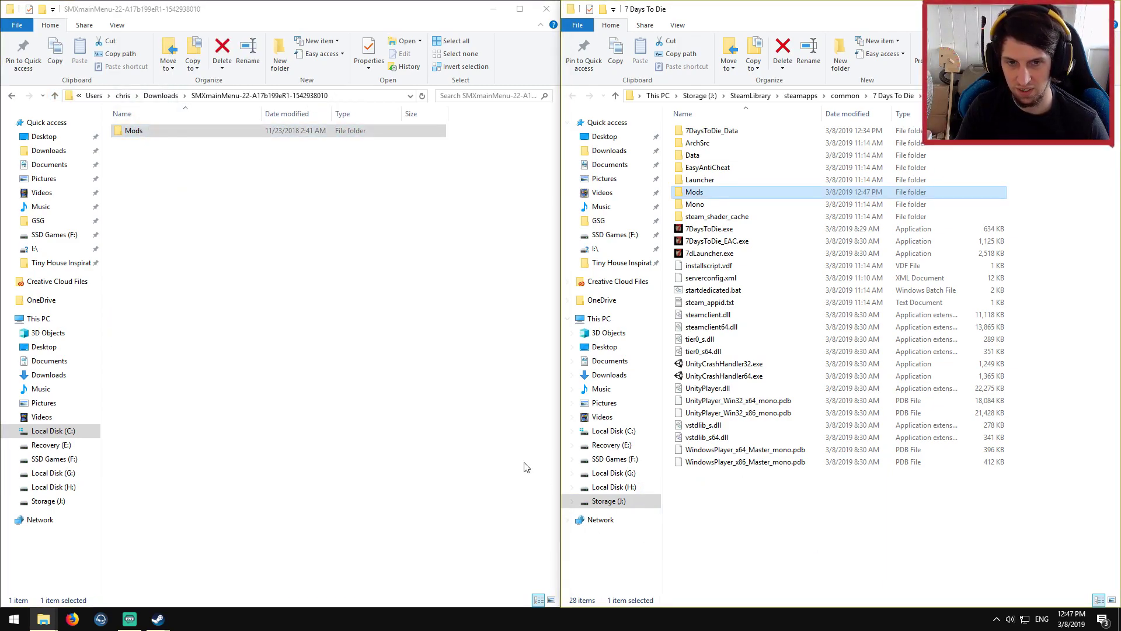
pyautogui.click(547, 9)
# Step: Close the game's Properties dialog and launch 7 Days to Die from Steam
pyautogui.click(525, 350)
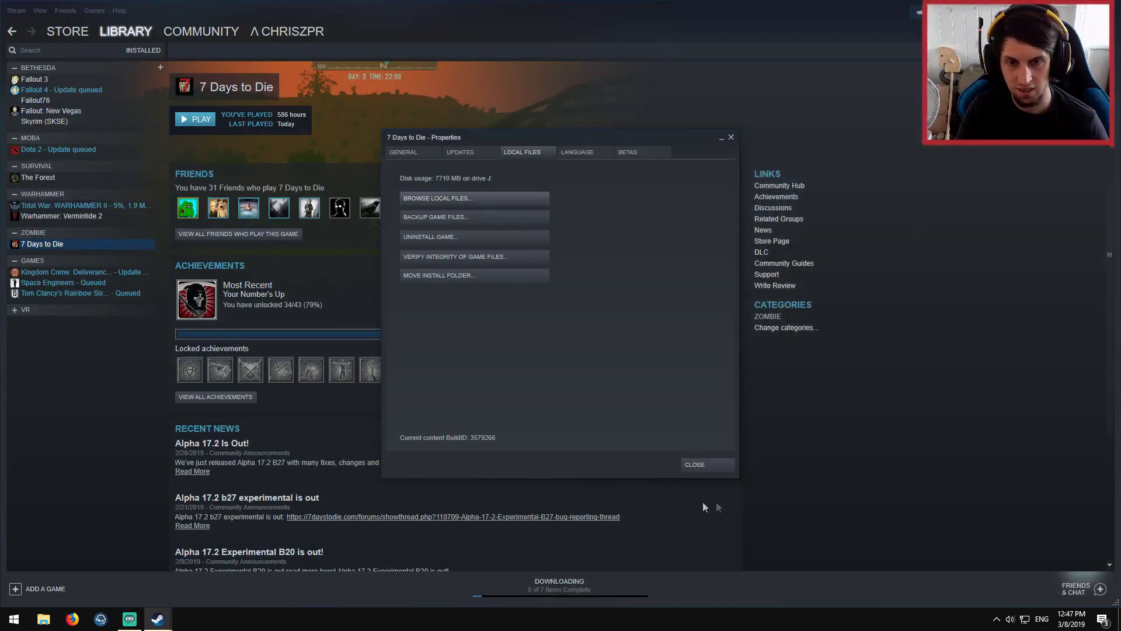
pyautogui.click(712, 467)
pyautogui.click(199, 119)
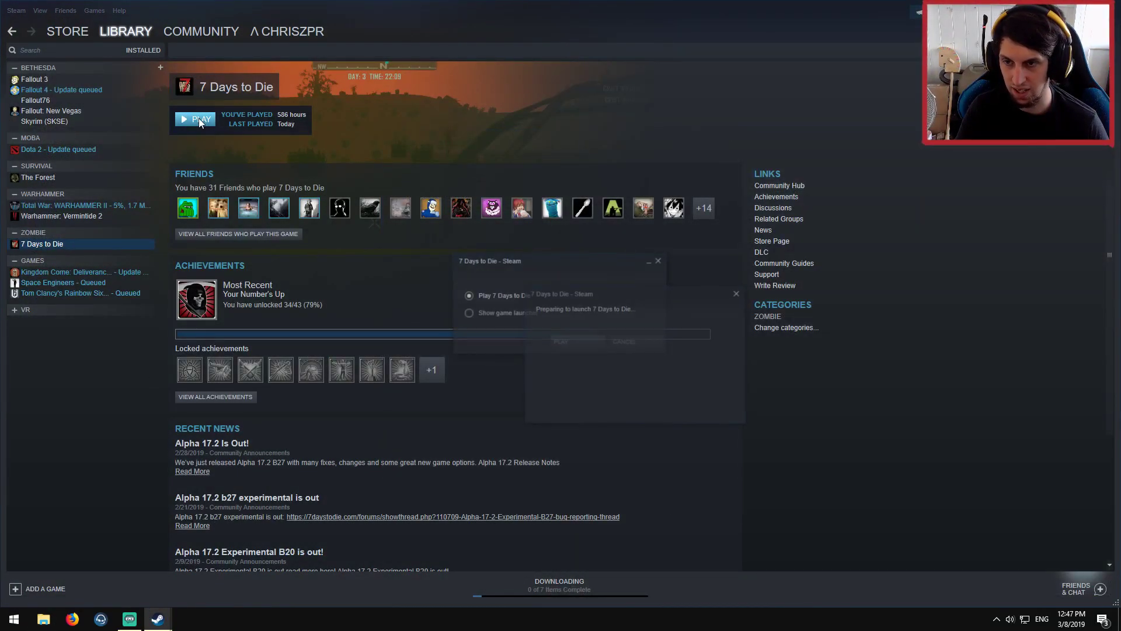
pyautogui.click(583, 344)
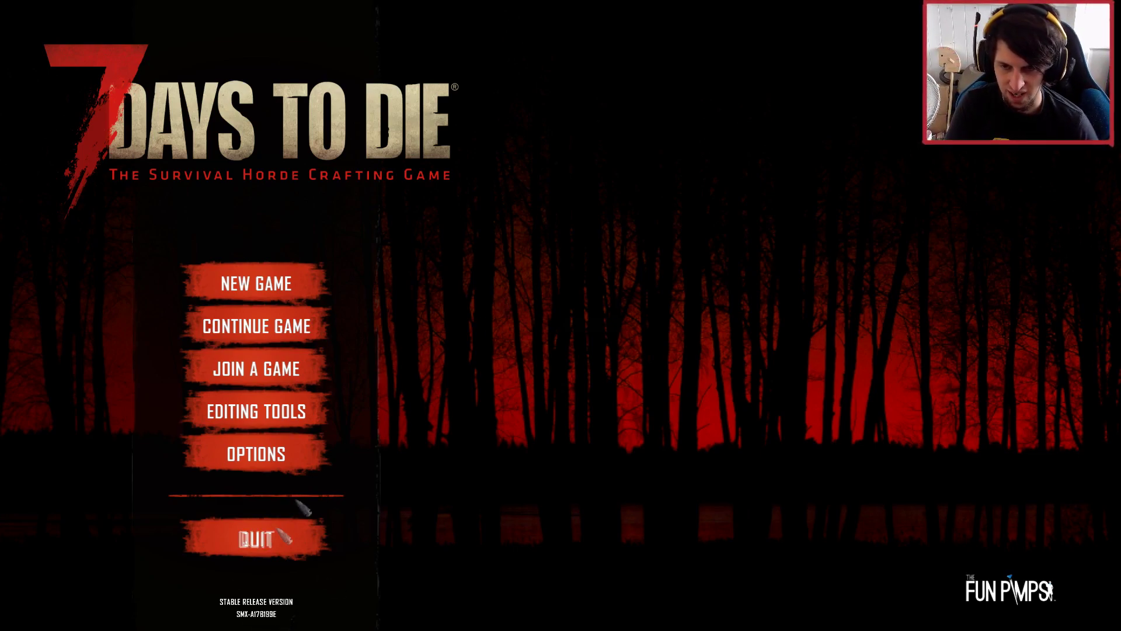
# Step: Start the MACHICOLATIONS save from Continue Game
pyautogui.click(260, 330)
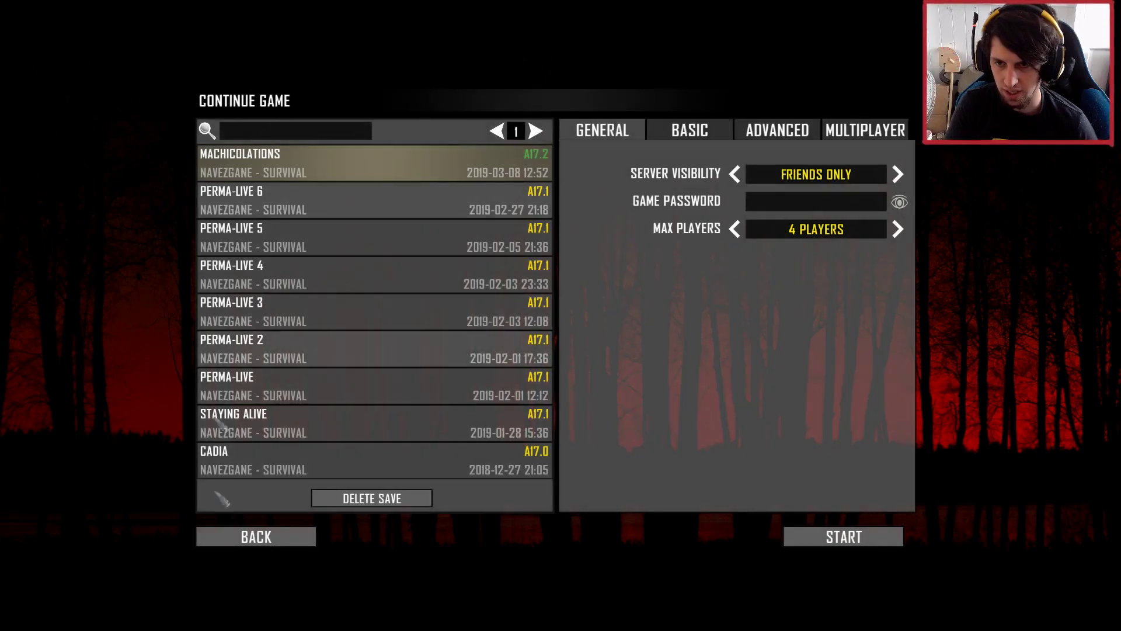
pyautogui.click(257, 537)
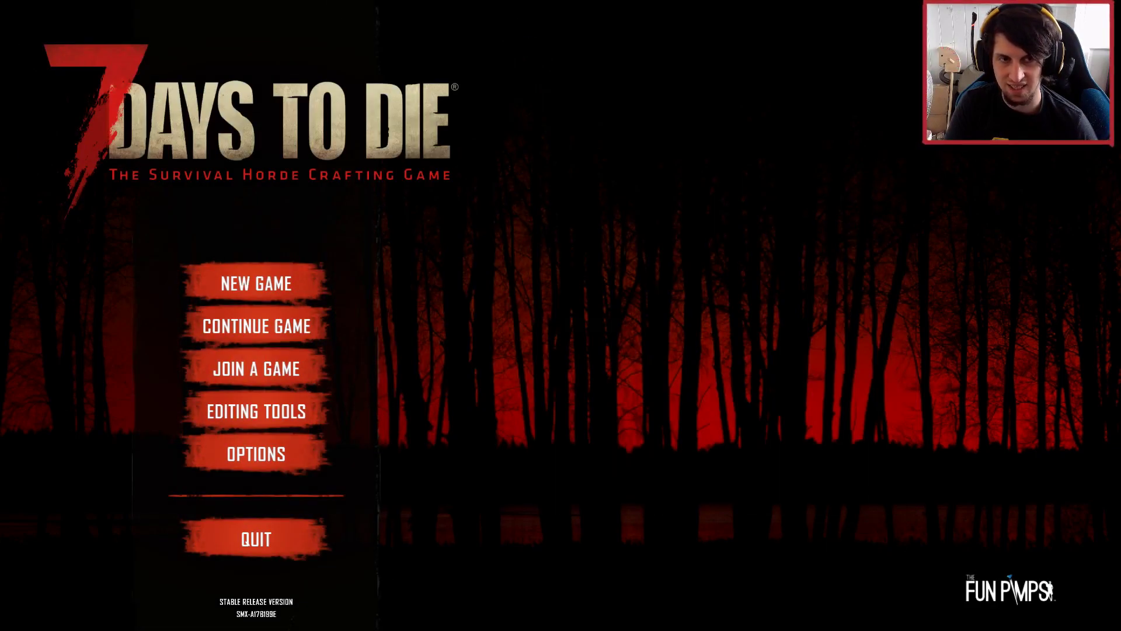
pyautogui.click(267, 327)
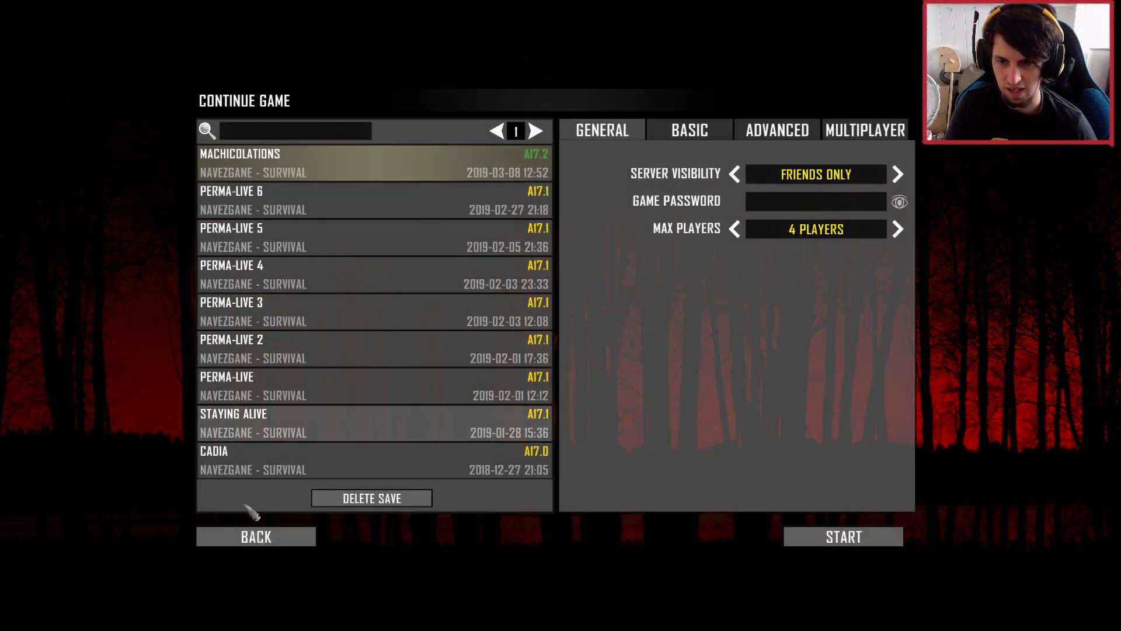
pyautogui.click(869, 546)
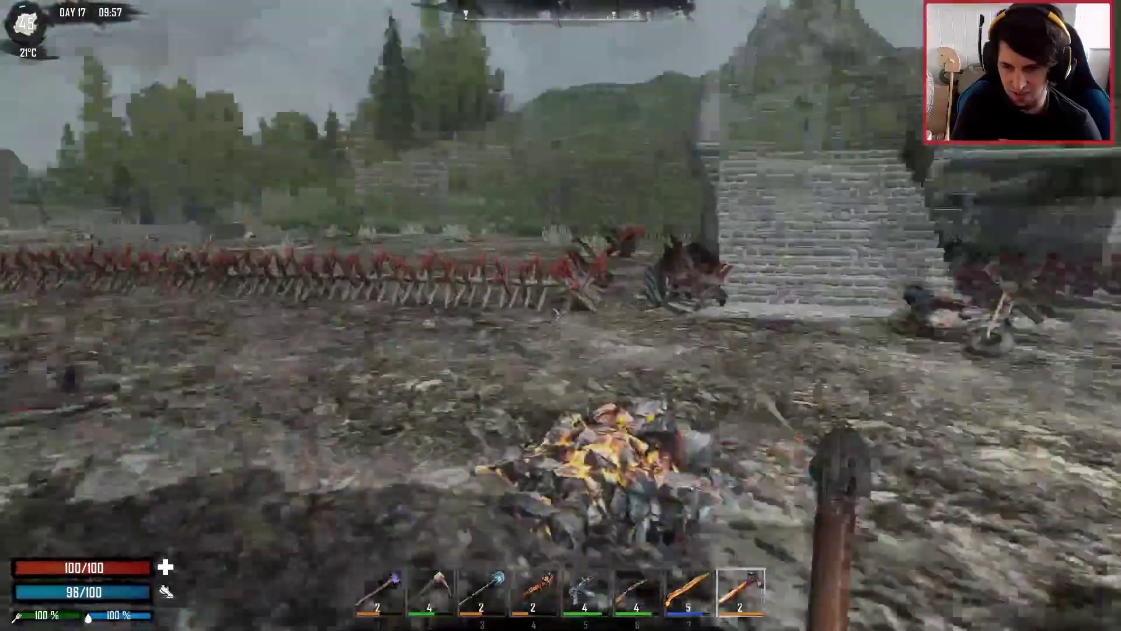
# Step: Show the modded crafting and inventory screen, closing and reopening it
pyautogui.press('Tab')
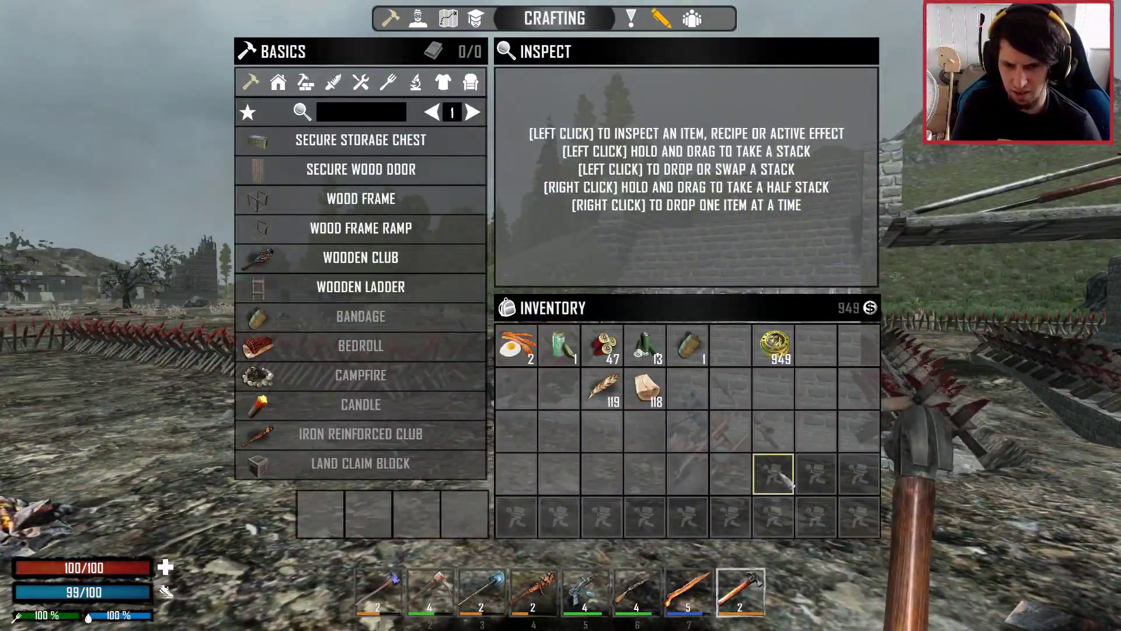
pyautogui.press('Tab')
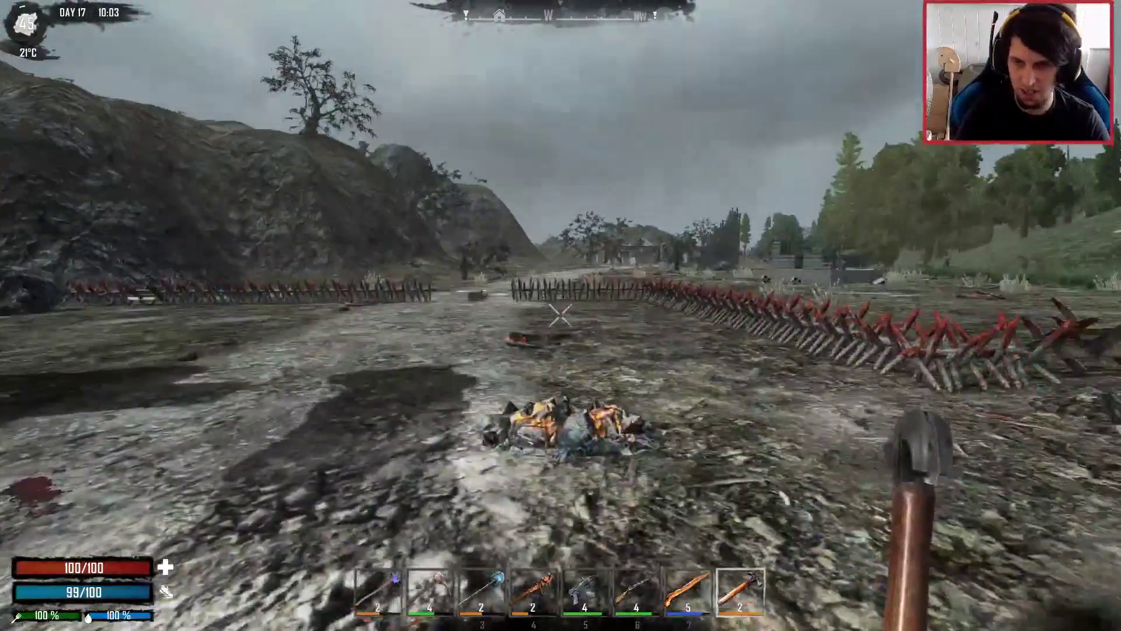
pyautogui.press('Tab')
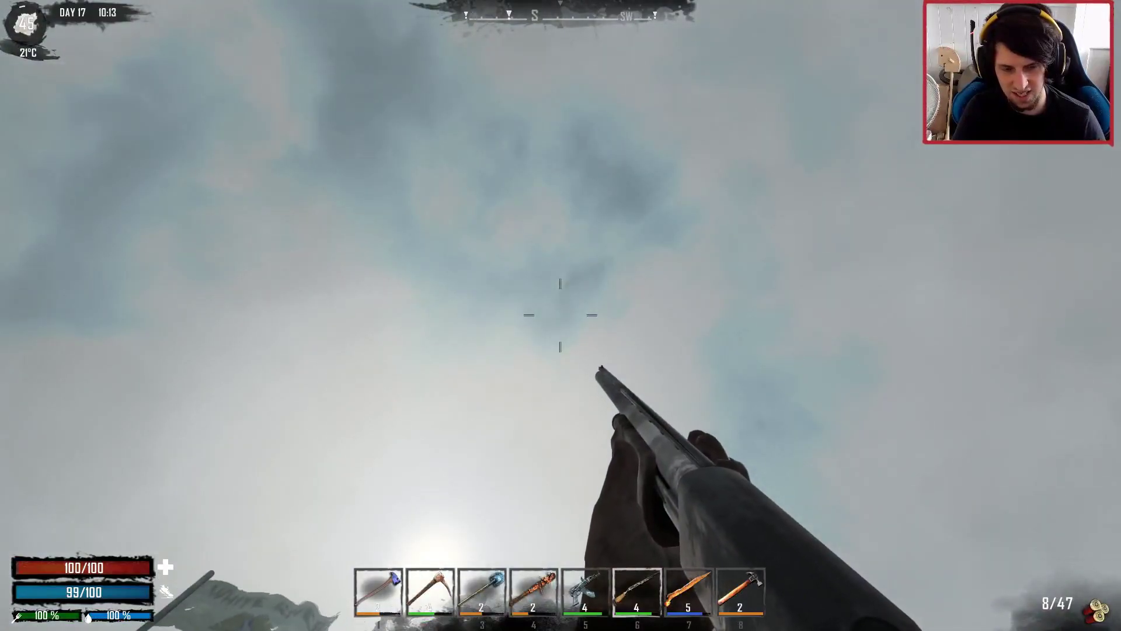
# Step: Aim down the shotgun's sights a few times, then bring up the SMX-styled pause menu
pyautogui.rightClick(560, 315)
pyautogui.rightClick(560, 316)
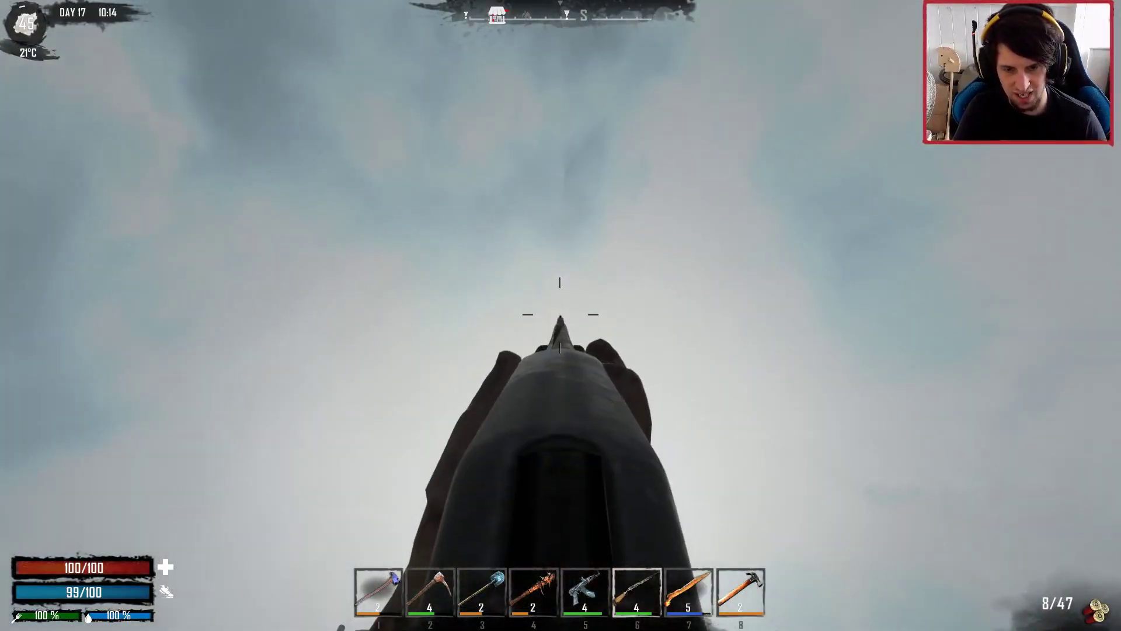
pyautogui.rightClick(560, 316)
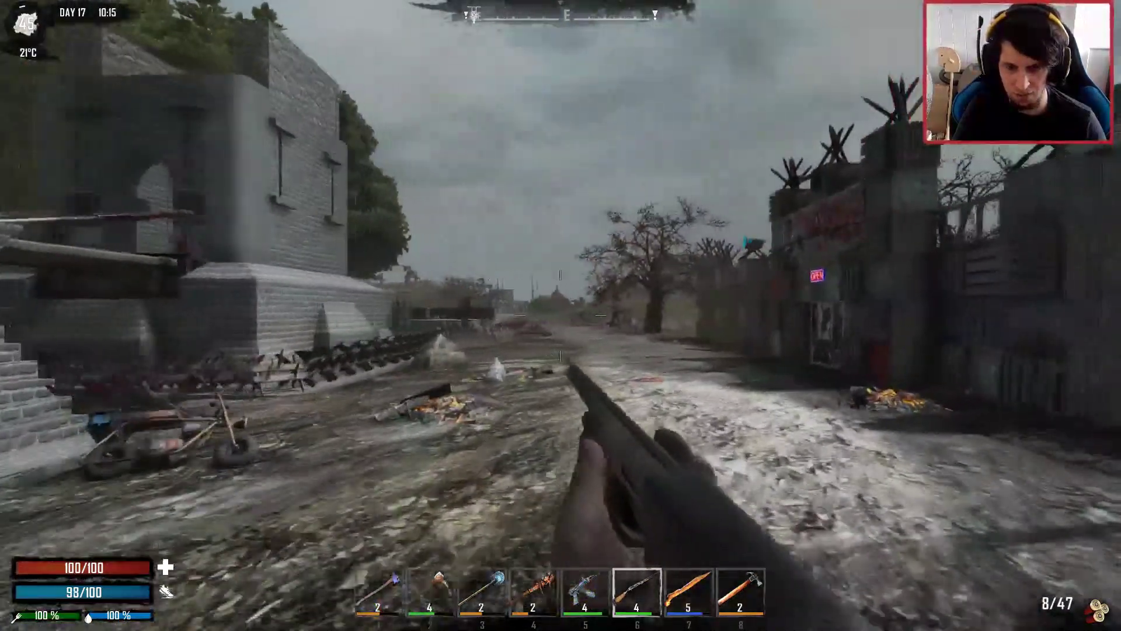
pyautogui.press('Escape')
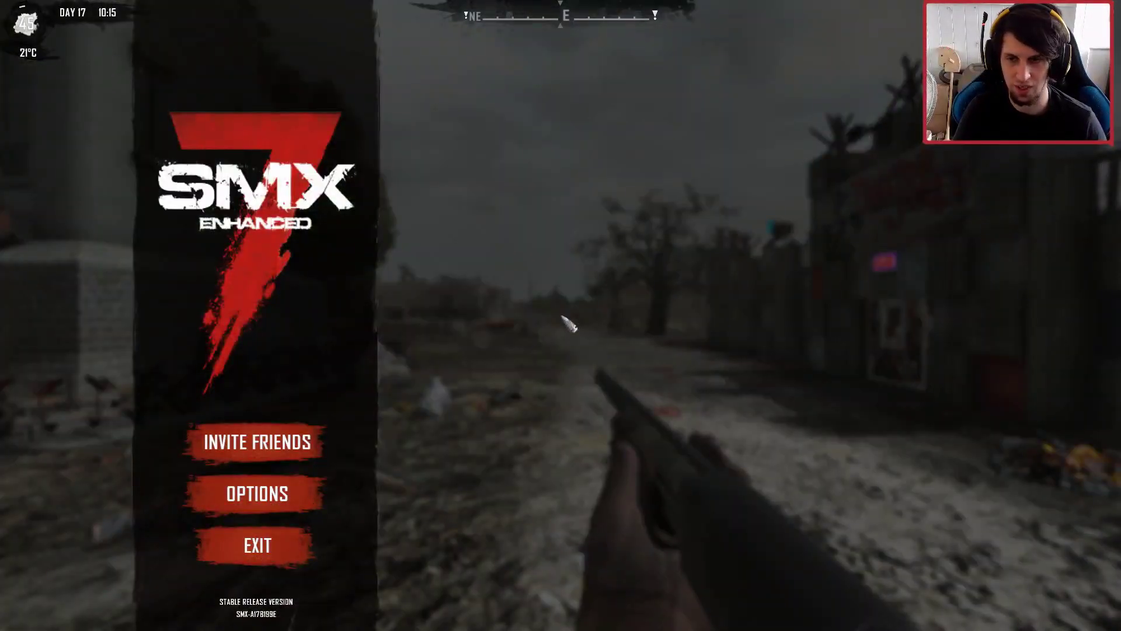
# Step: Quit 7 Days to Die to desktop and return to its Steam library page, closing friends chat
pyautogui.click(261, 548)
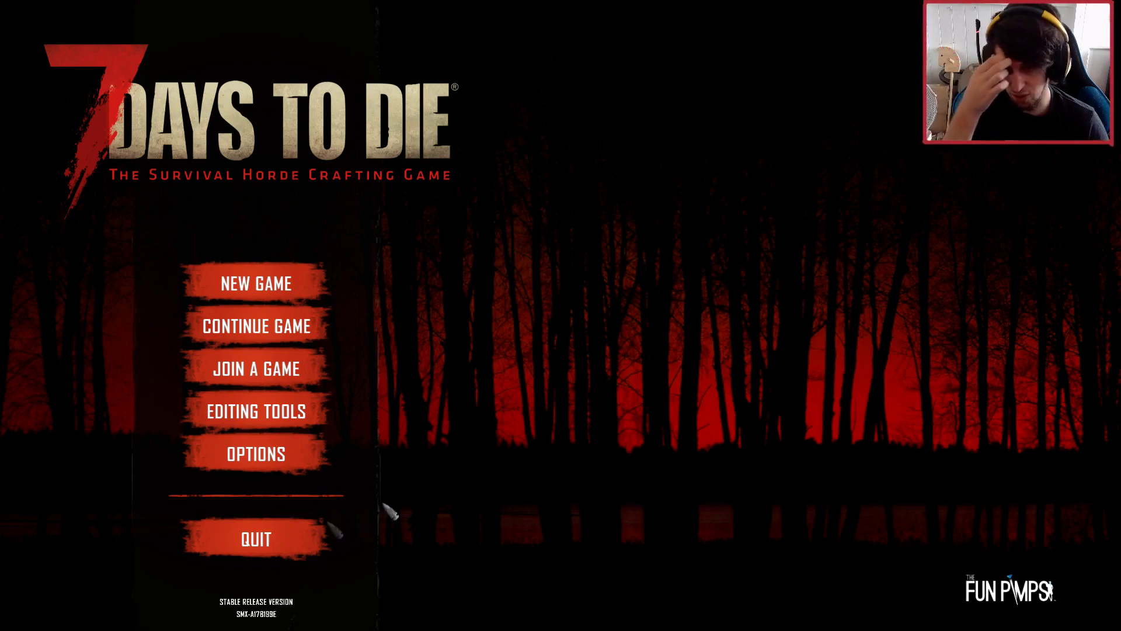
pyautogui.click(266, 538)
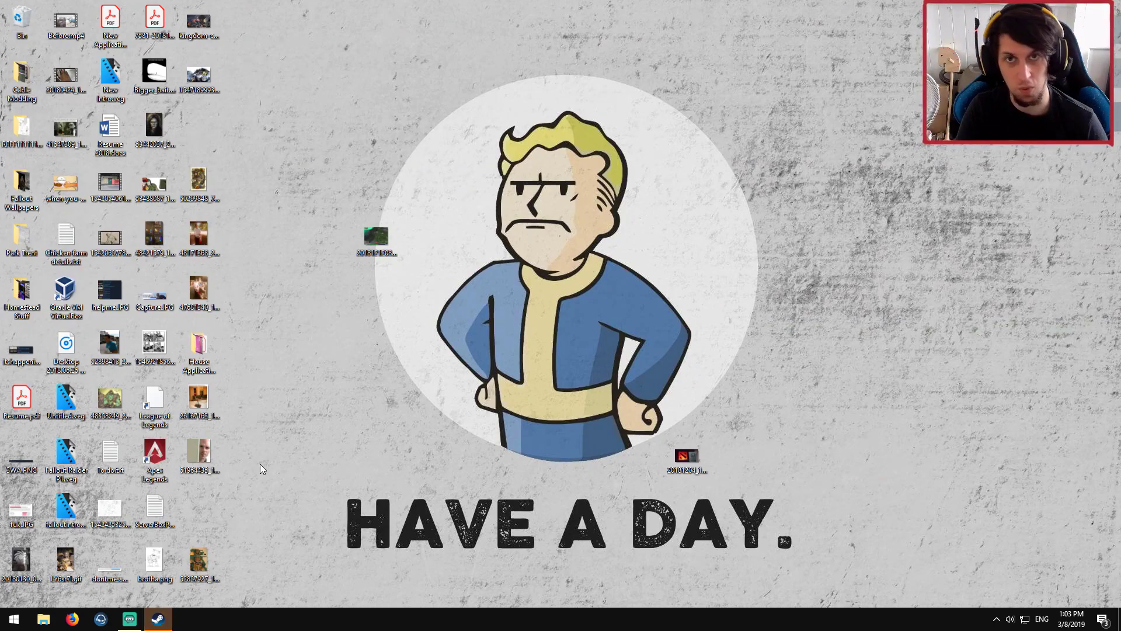
pyautogui.click(158, 619)
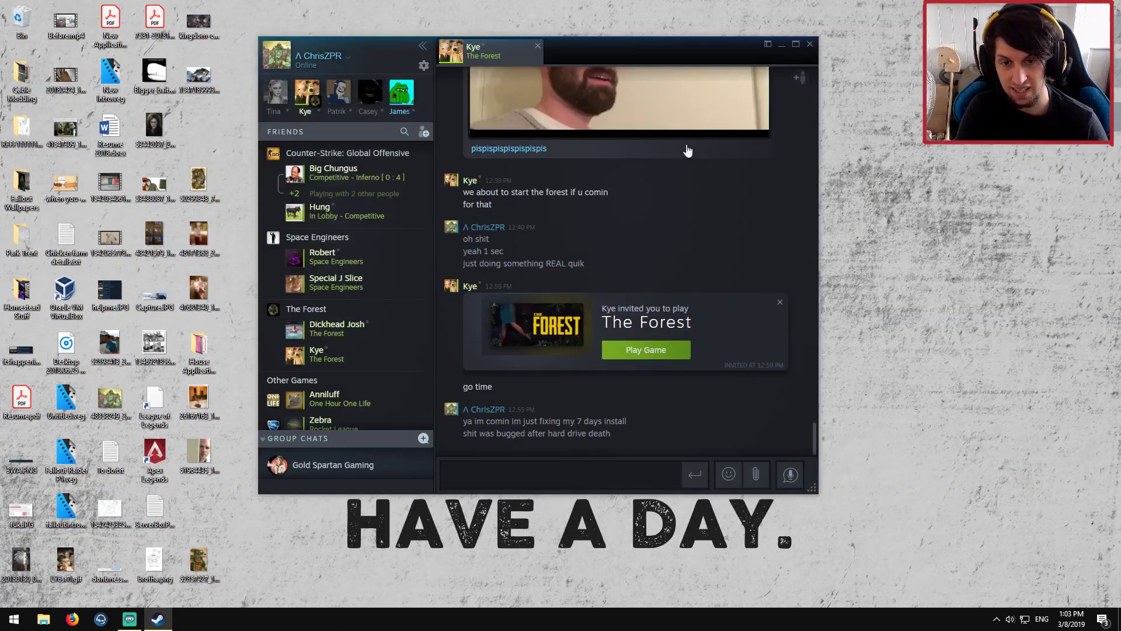
pyautogui.click(809, 44)
pyautogui.click(158, 619)
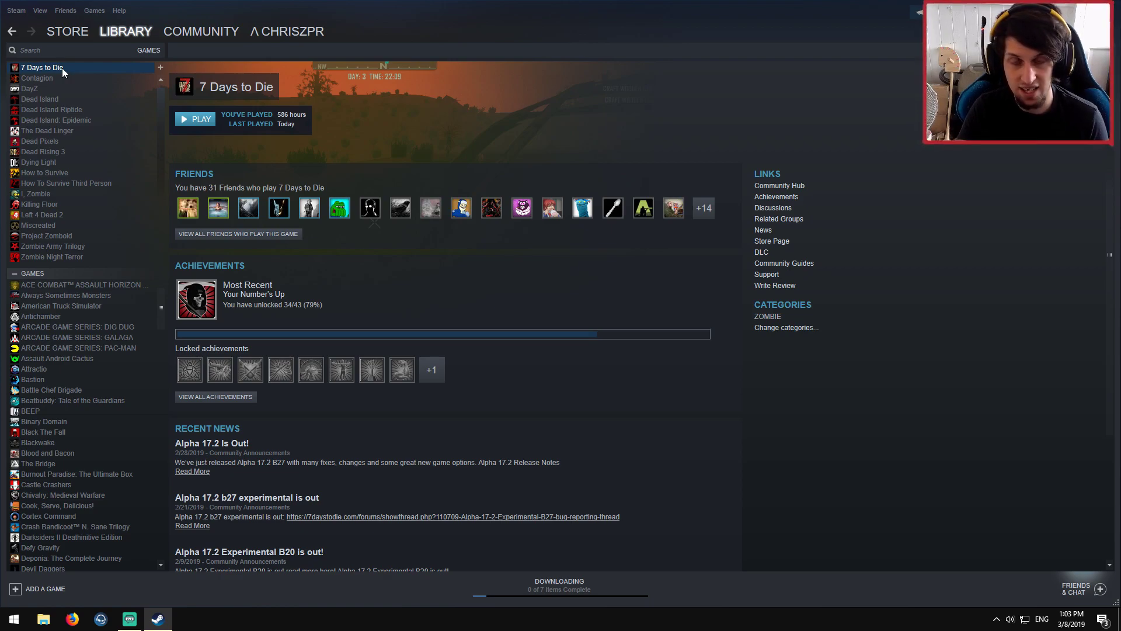
pyautogui.rightClick(61, 68)
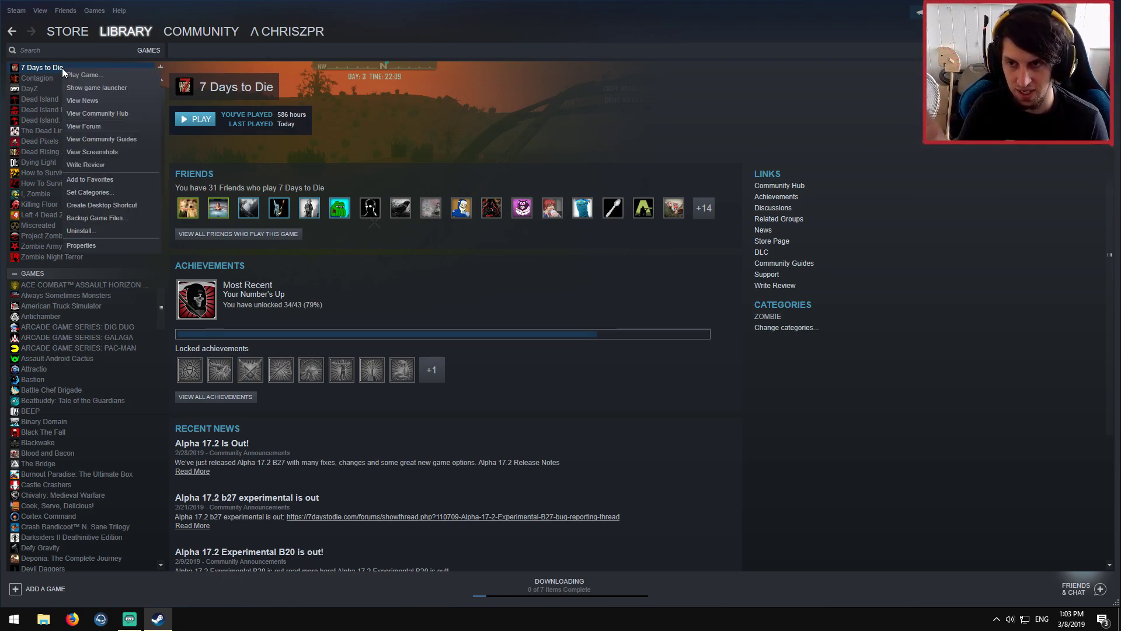
pyautogui.click(154, 121)
pyautogui.rightClick(43, 68)
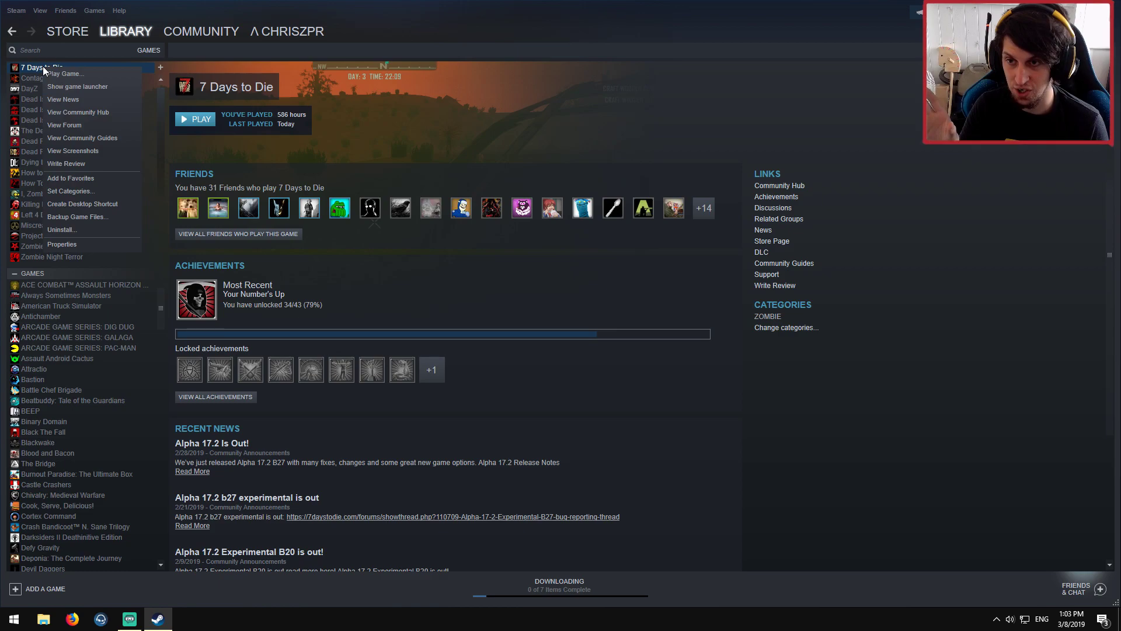
pyautogui.click(92, 244)
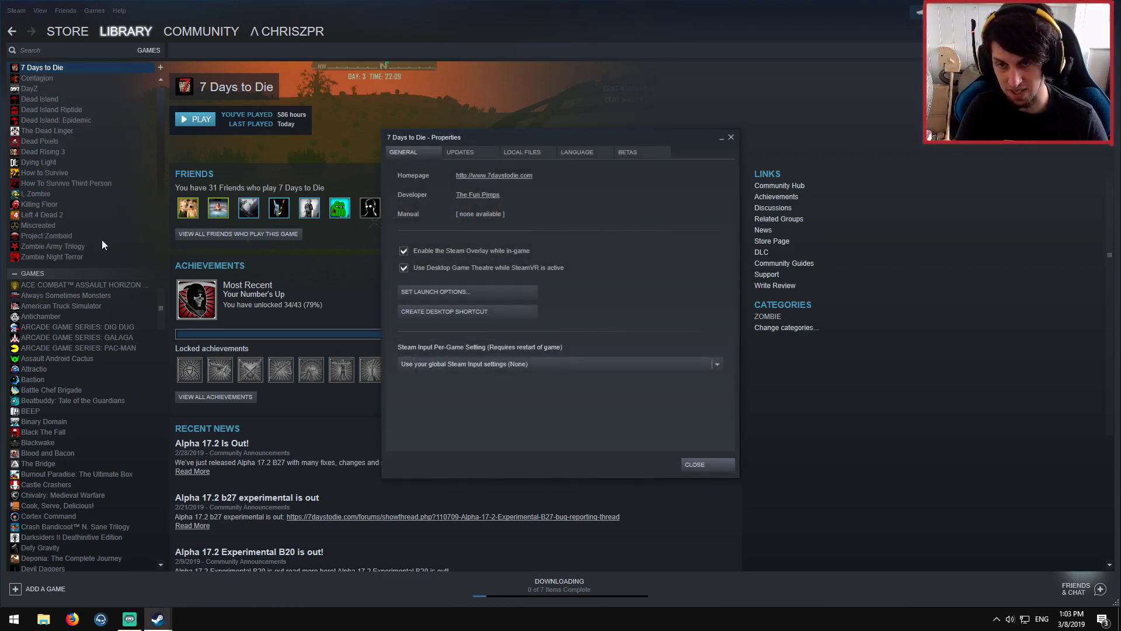
pyautogui.click(537, 152)
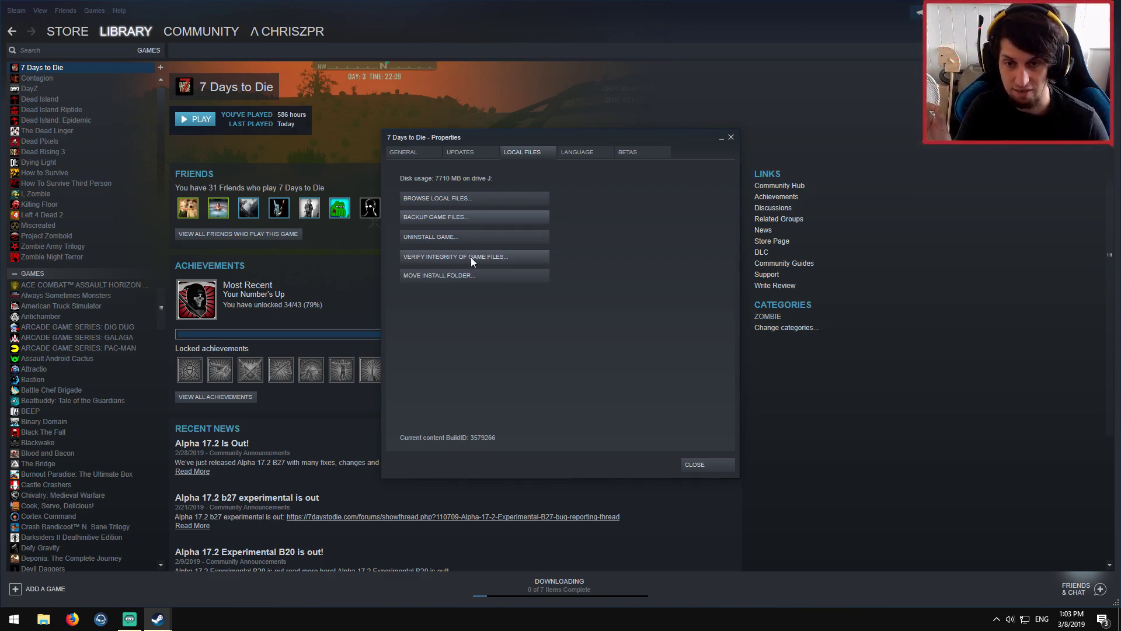
pyautogui.click(727, 468)
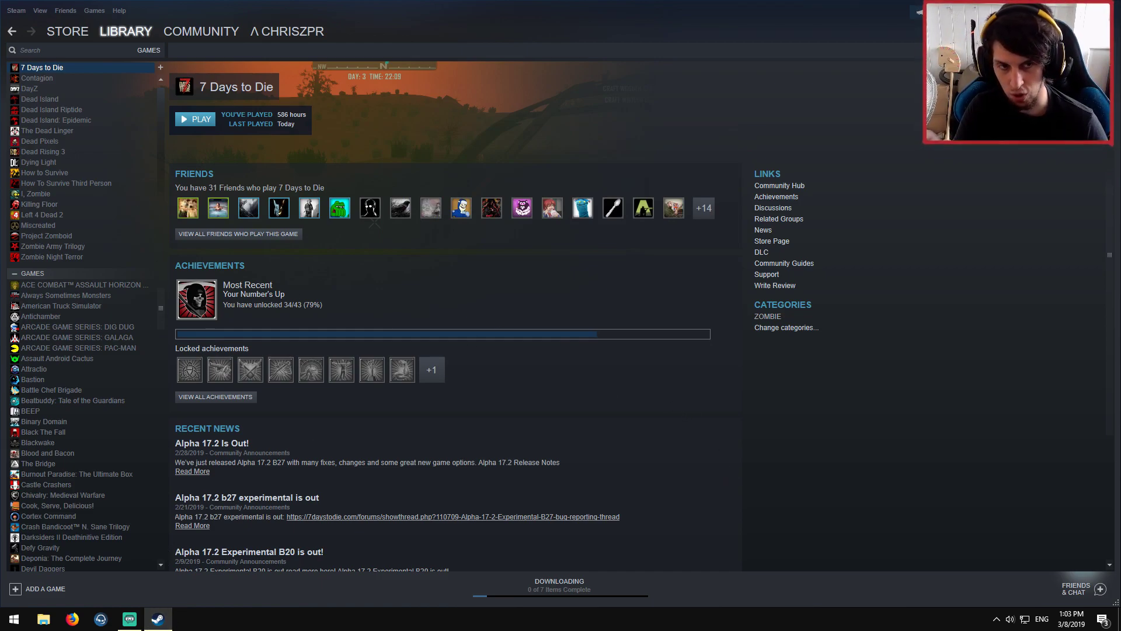
# Step: Review running processes in Task Manager, noting Steam Client Bootstrapper at about 40 Mbps, then close it
pyautogui.press('super+d')
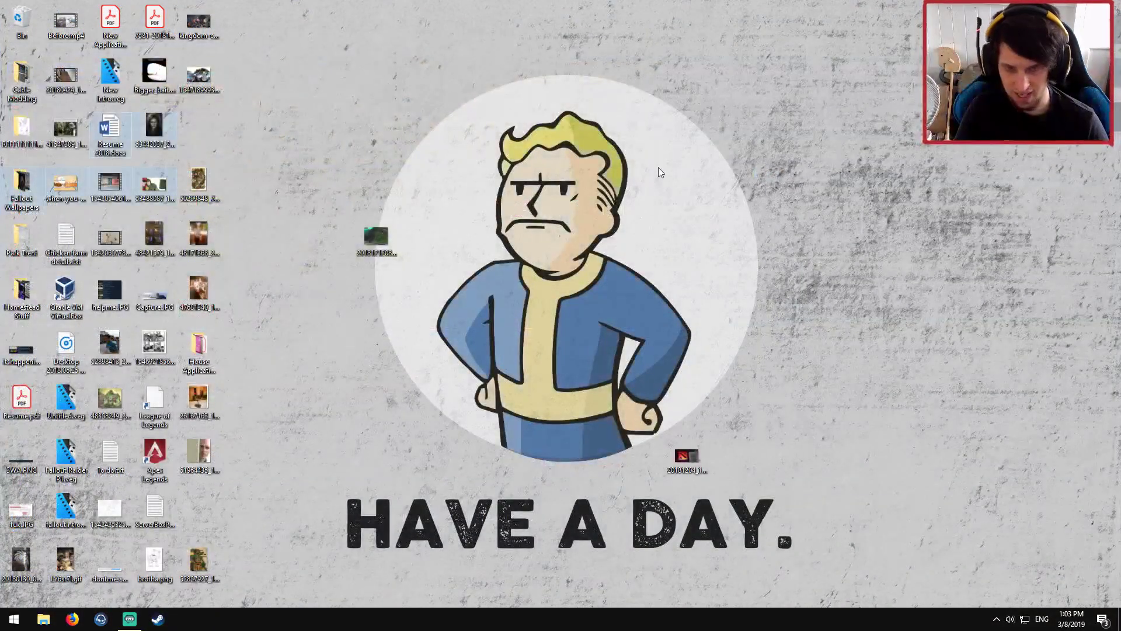
pyautogui.moveTo(347, 94); pyautogui.dragTo(777, 482)
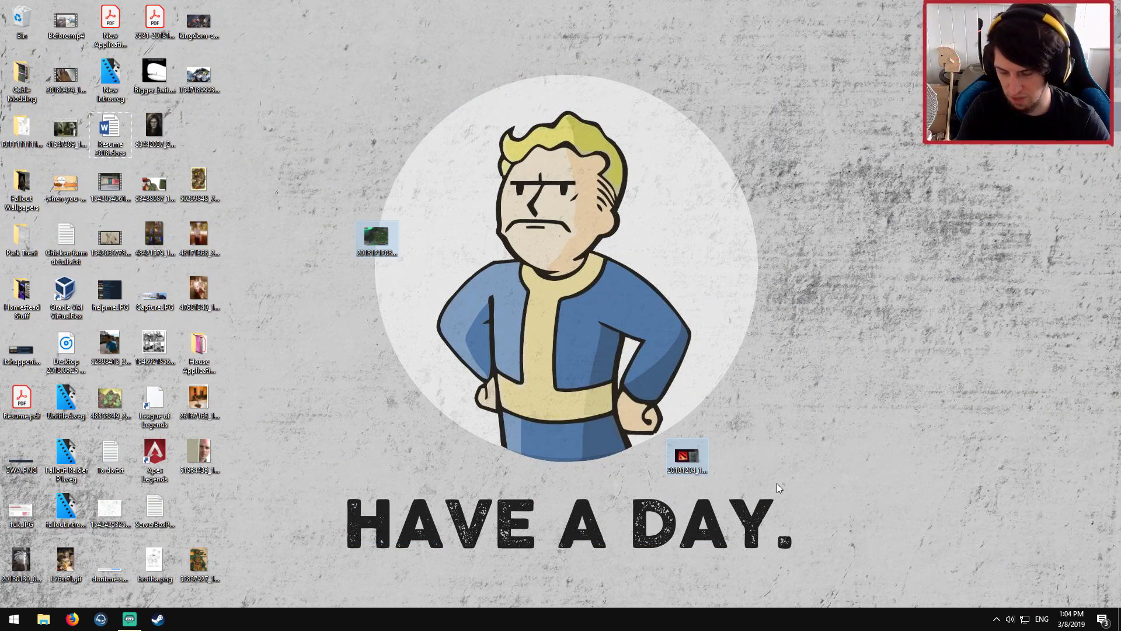
pyautogui.hotkey('ctrl', 'shift', 'Escape')
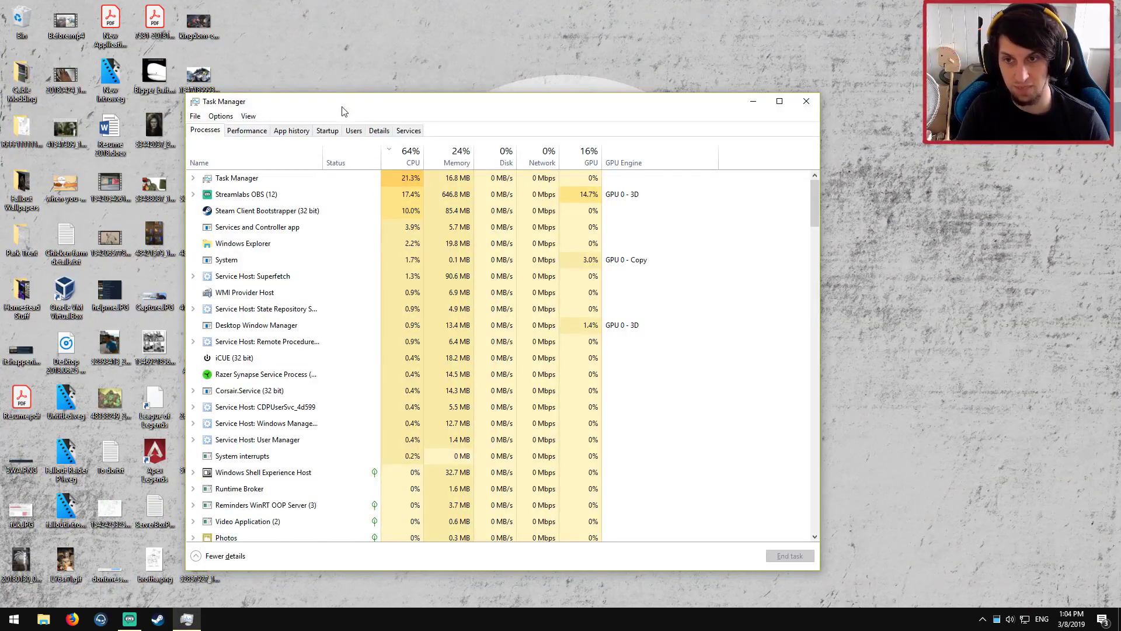
pyautogui.moveTo(343, 111); pyautogui.dragTo(405, 49)
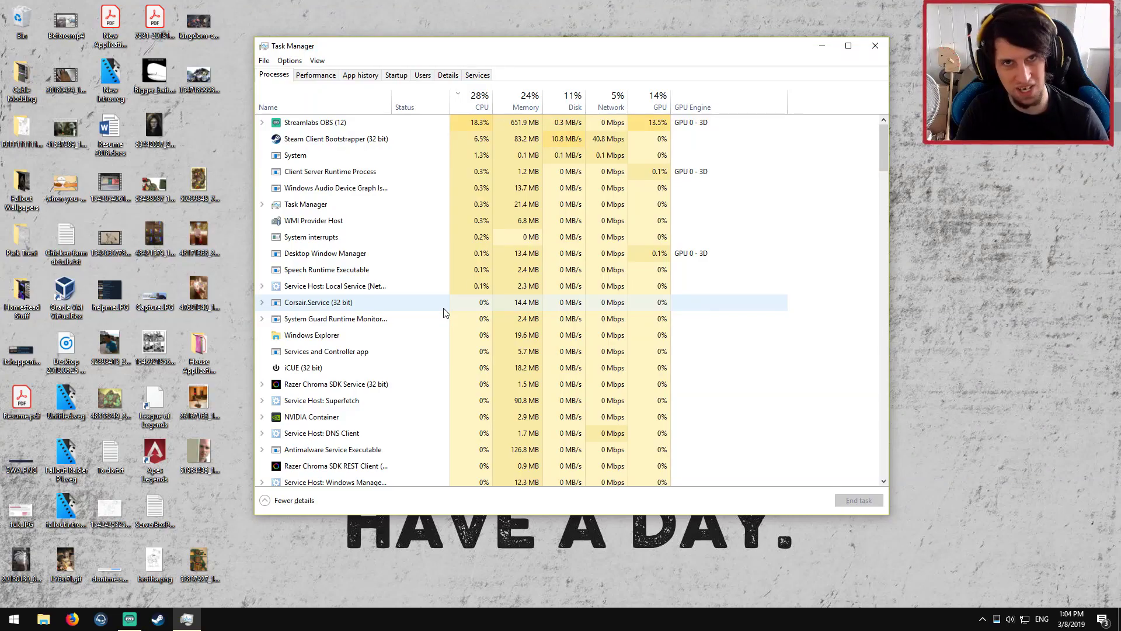
pyautogui.click(876, 46)
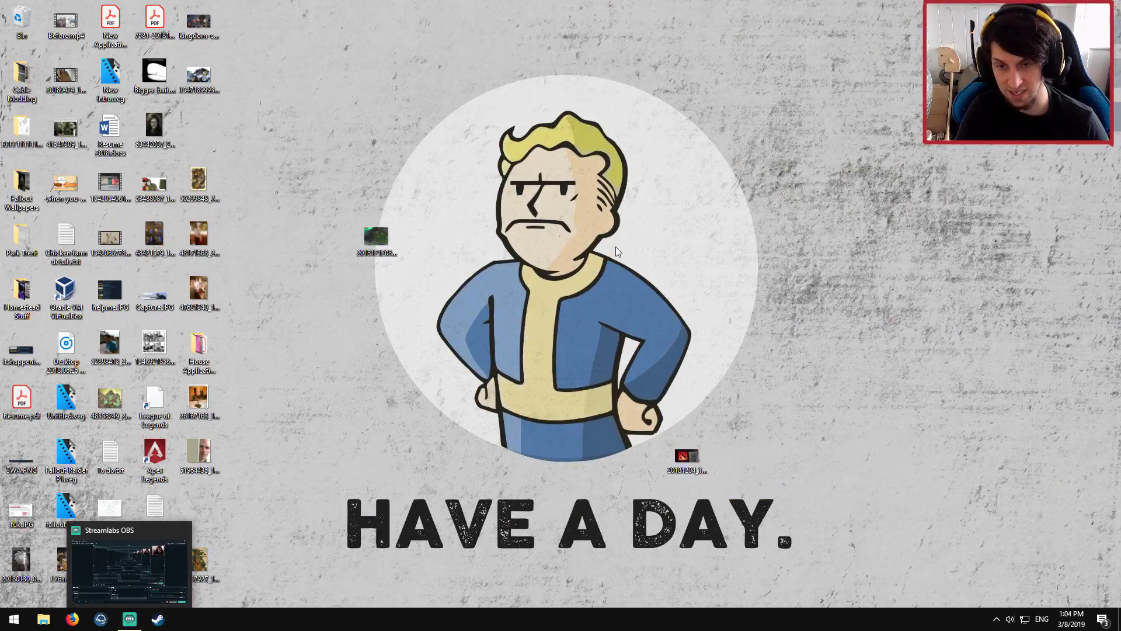
pyautogui.moveTo(340, 122); pyautogui.dragTo(796, 553)
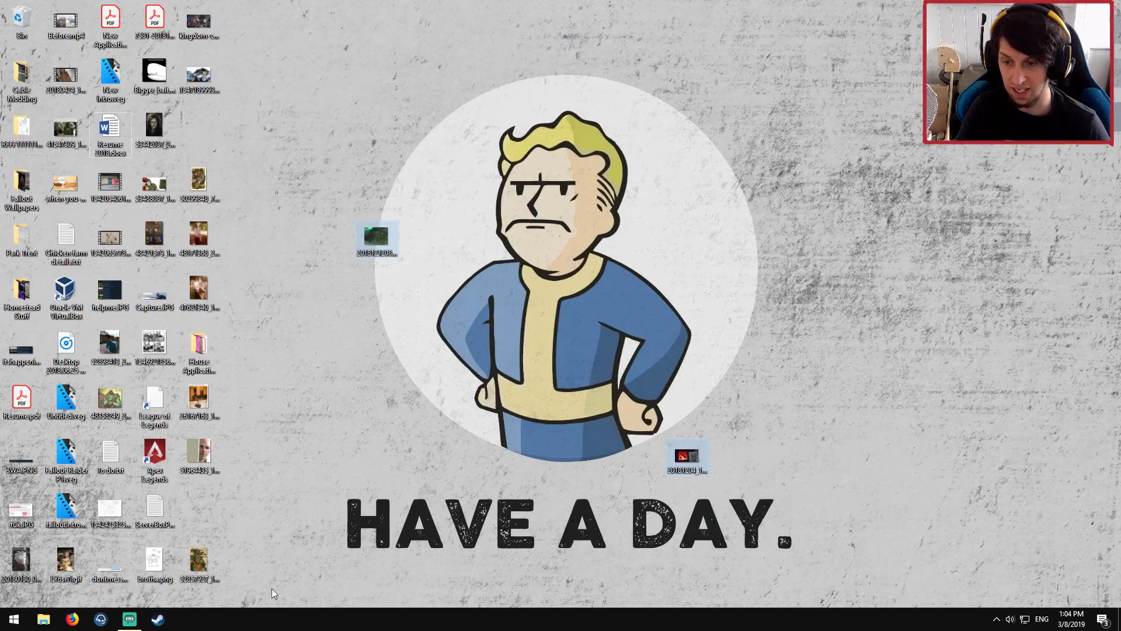
# Step: Bring Streamlabs OBS forward to its Editor showing the Live Scene with Display Capture
pyautogui.click(125, 619)
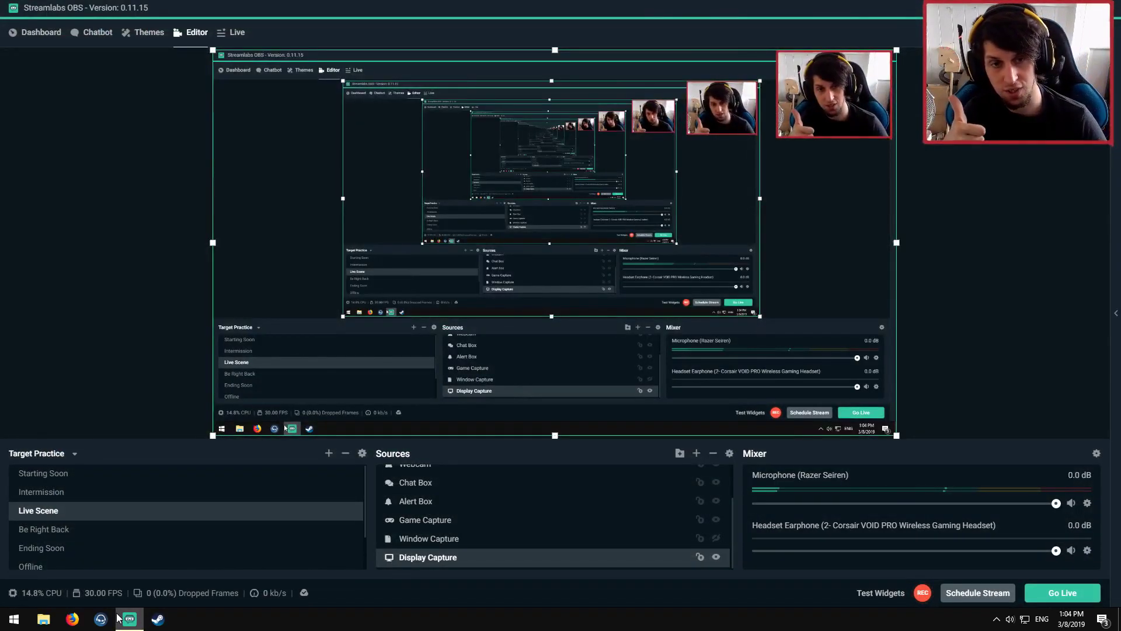